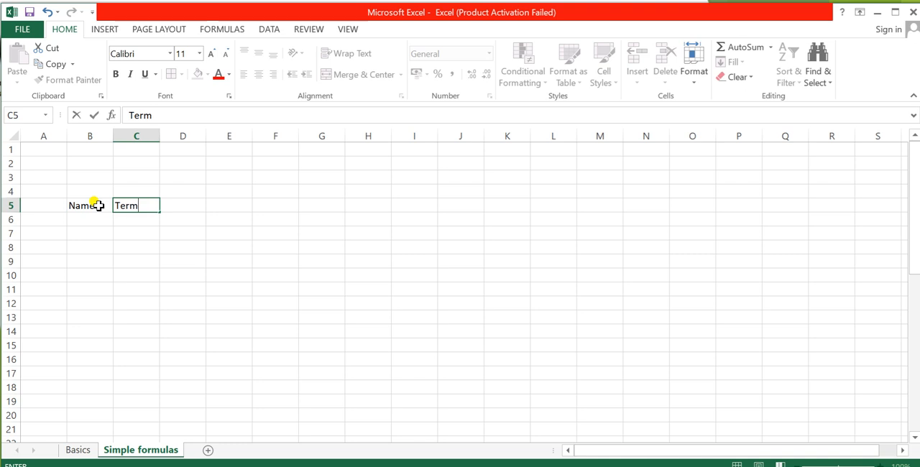
# Step: Complete the header row with Term-I in C5, Term-II in D5 and Total in E5
pyautogui.write('-I')
pyautogui.press('Tab')
pyautogui.write('Te')
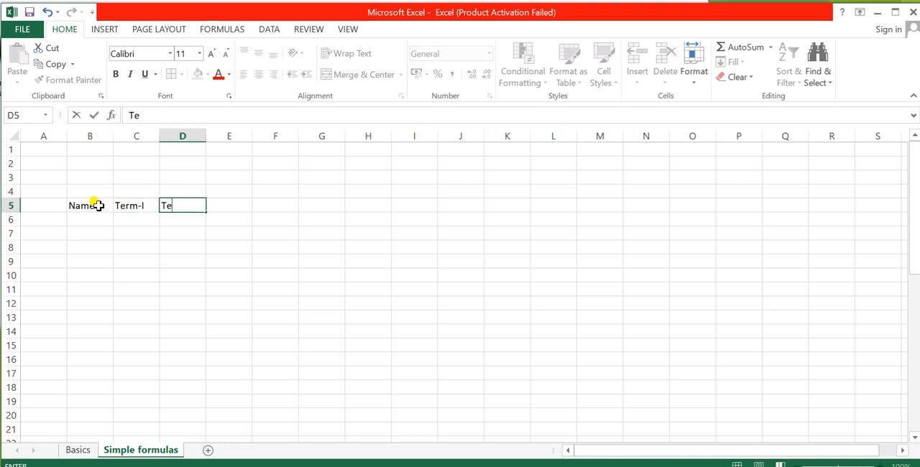
pyautogui.write('rm-II')
pyautogui.press('Tab')
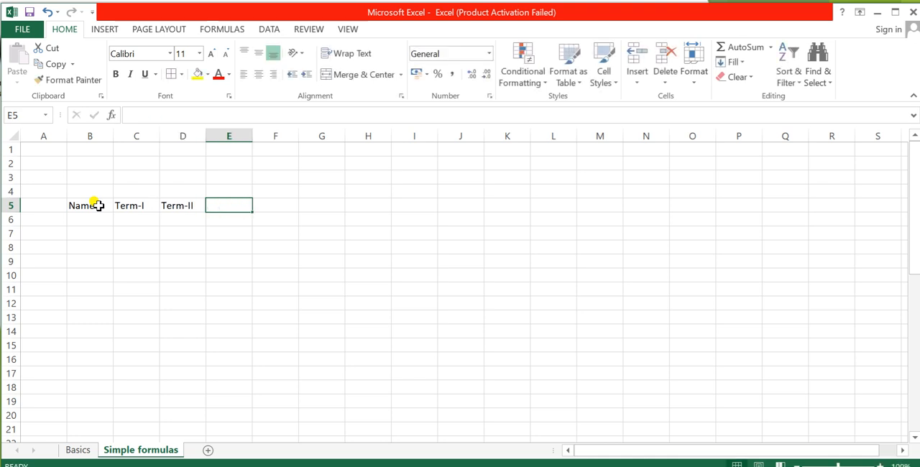
pyautogui.write('Total')
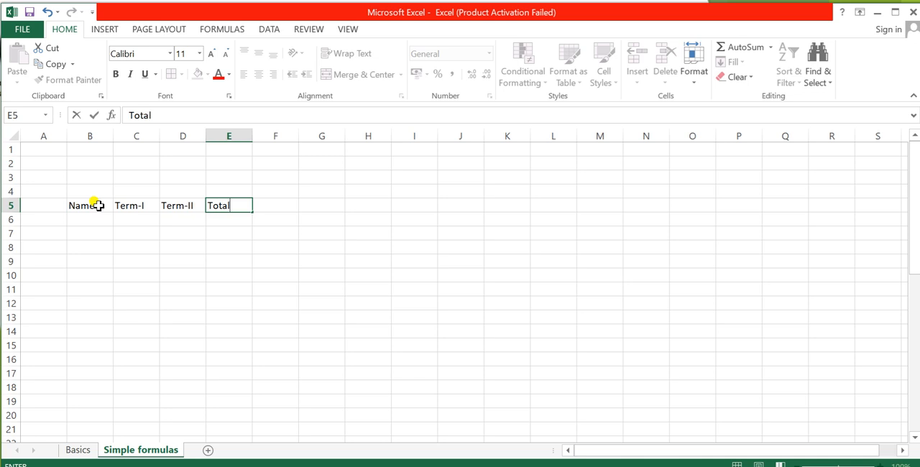
# Step: Fill row 6 with the first student's name, a Term-I mark of 90 and a Term-II mark of 92
pyautogui.click(97, 219)
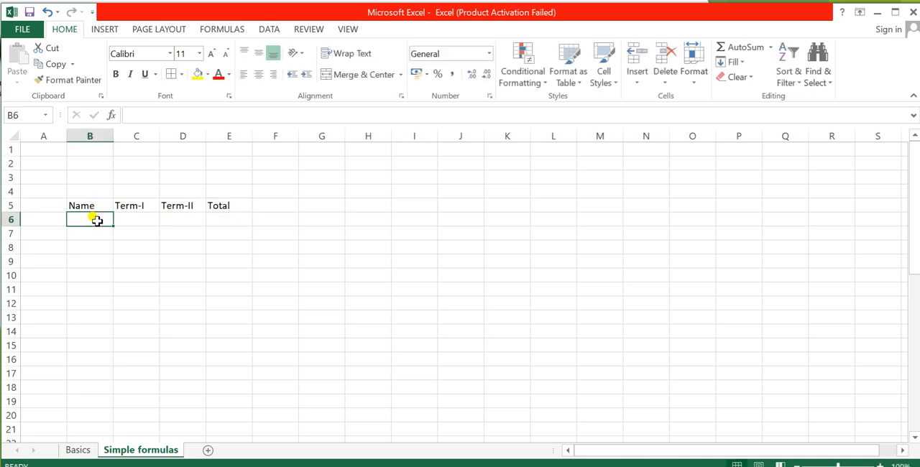
pyautogui.write('Sanvi')
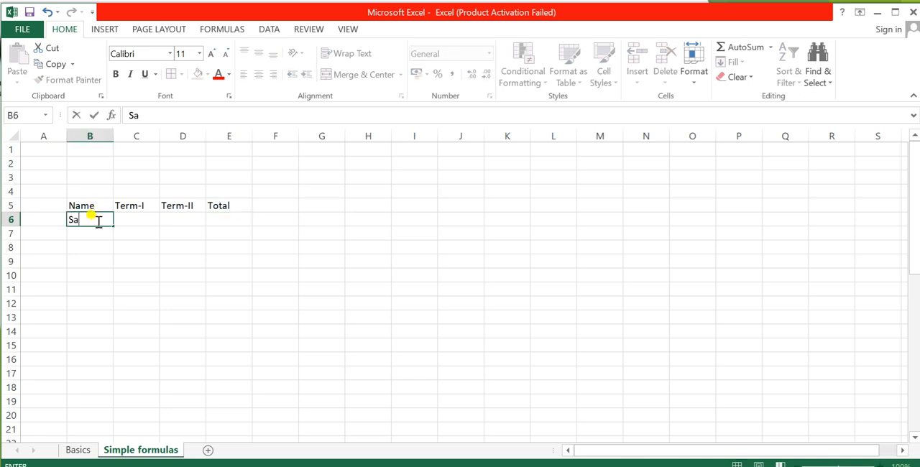
pyautogui.click(101, 234)
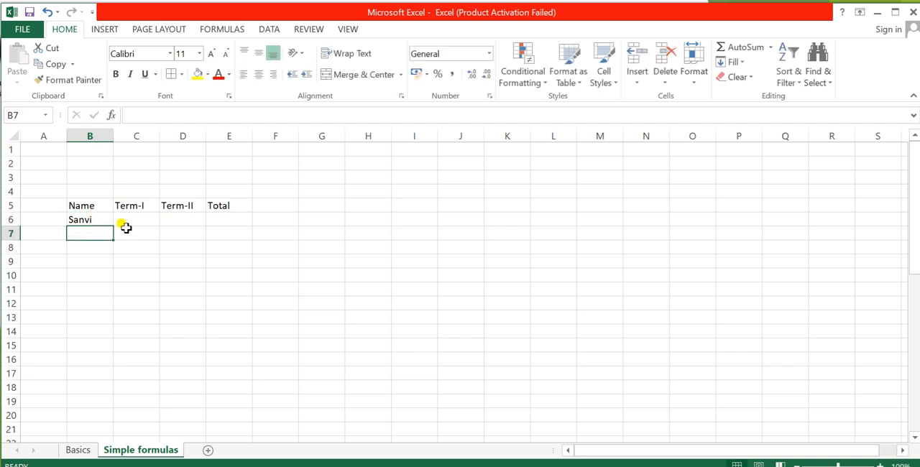
pyautogui.click(147, 223)
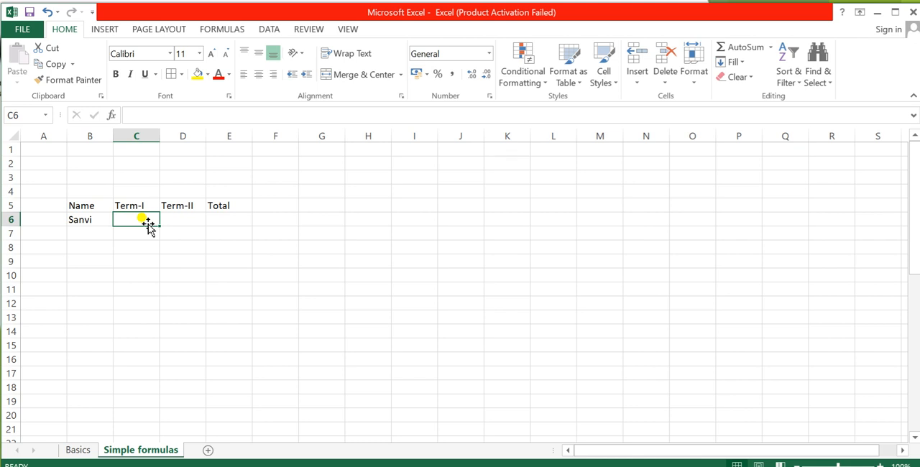
pyautogui.write('90')
pyautogui.press('Tab')
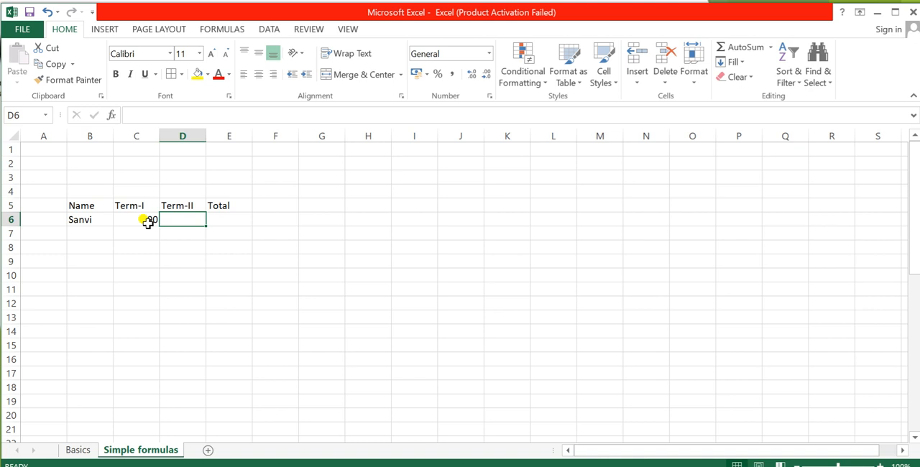
pyautogui.write('92')
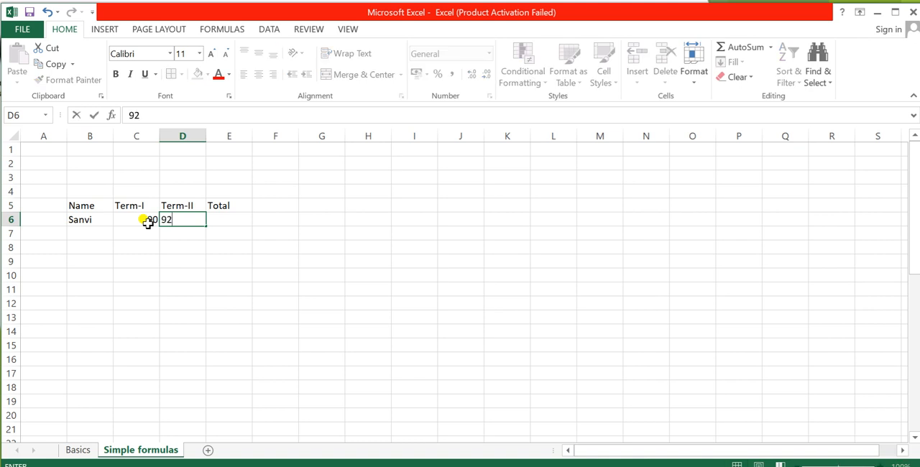
pyautogui.click(147, 223)
# Step: Fill row 7 with the second student's name, a Term-I mark of 87 and a Term-II mark of 91
pyautogui.press('Left')
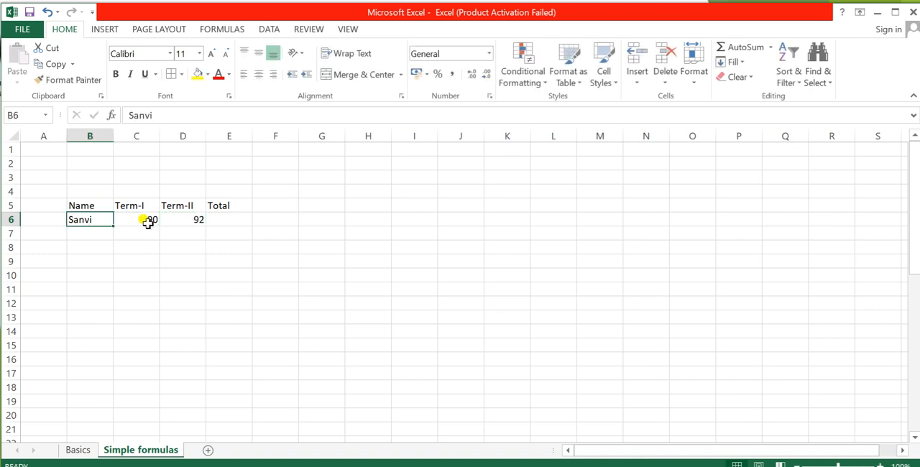
pyautogui.press('Down')
pyautogui.write('G')
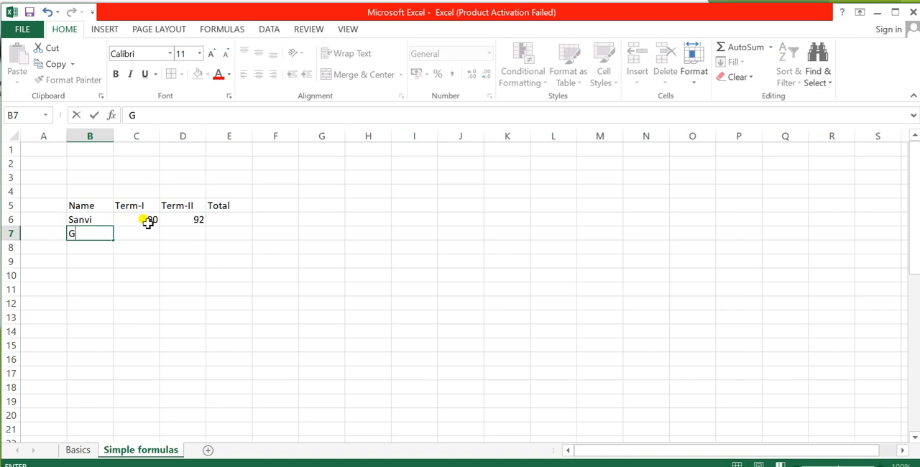
pyautogui.write('argi')
pyautogui.press('Tab')
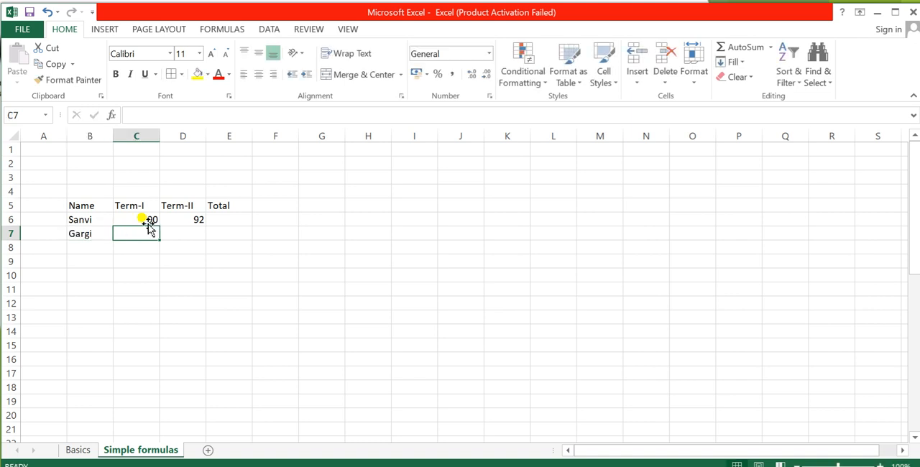
pyautogui.write('87')
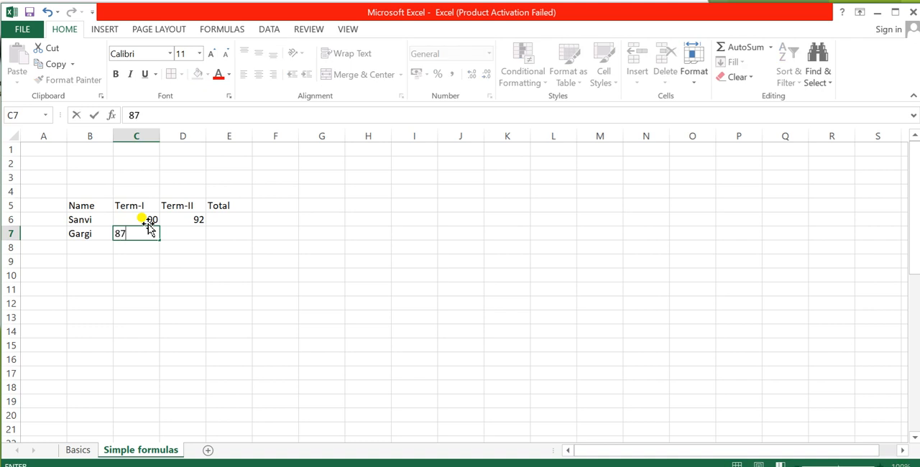
pyautogui.press('Tab')
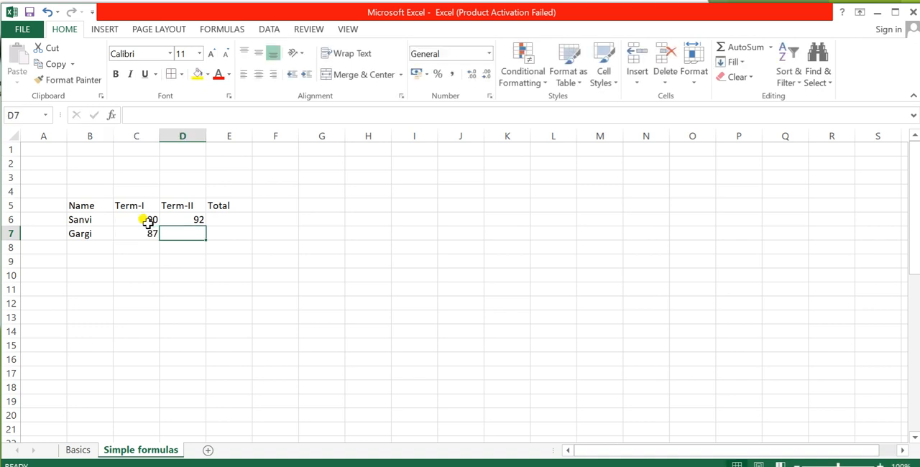
pyautogui.write('91')
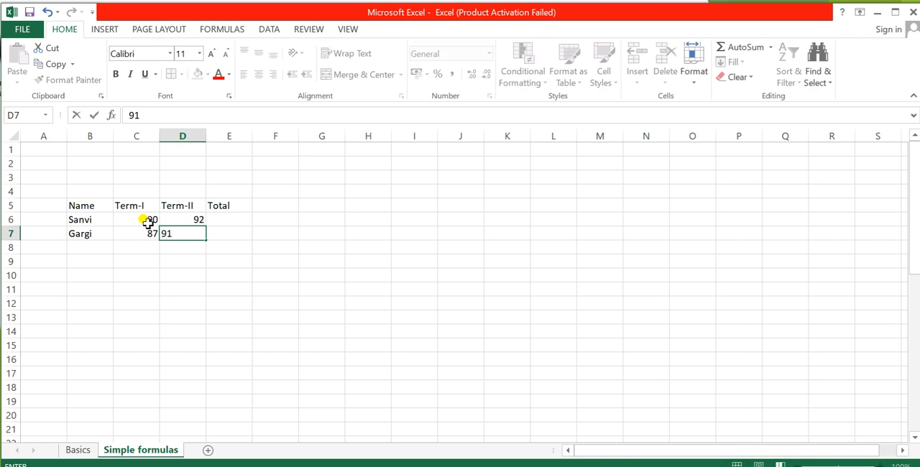
pyautogui.press('Return')
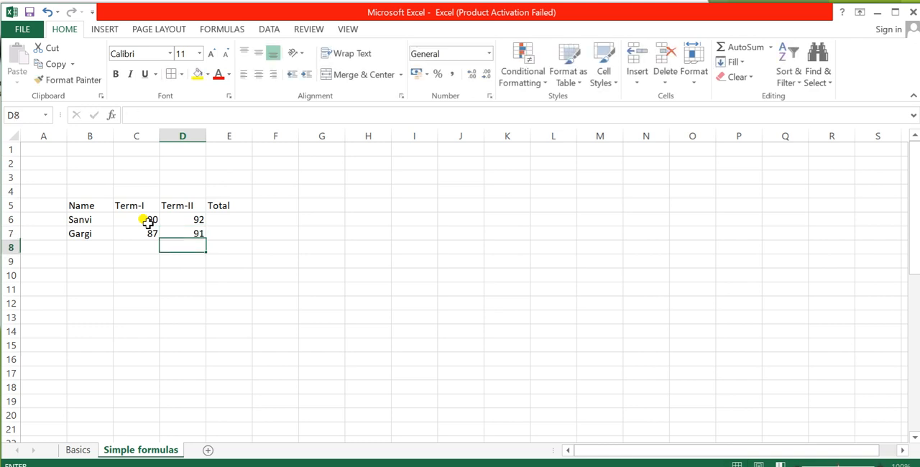
# Step: Fill row 8 with the third student's name, a Term-I mark of 78 and a Term-II mark of 83
pyautogui.press('Left')
pyautogui.press('Left')
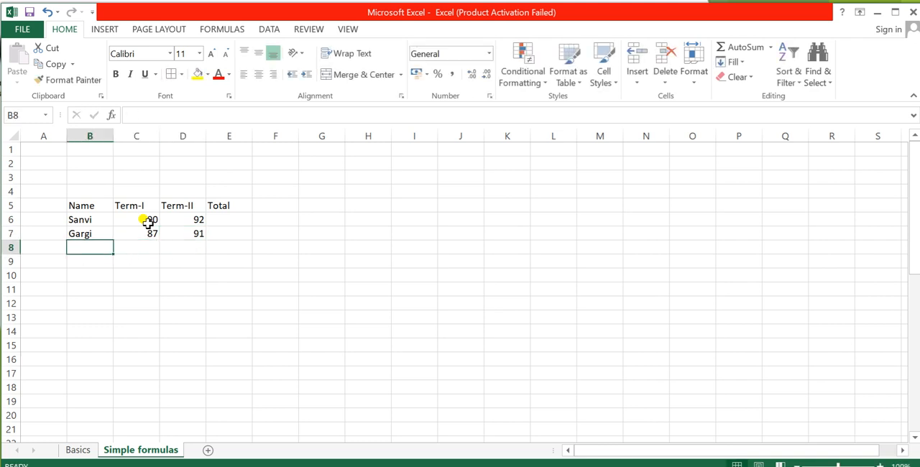
pyautogui.write('Raj')
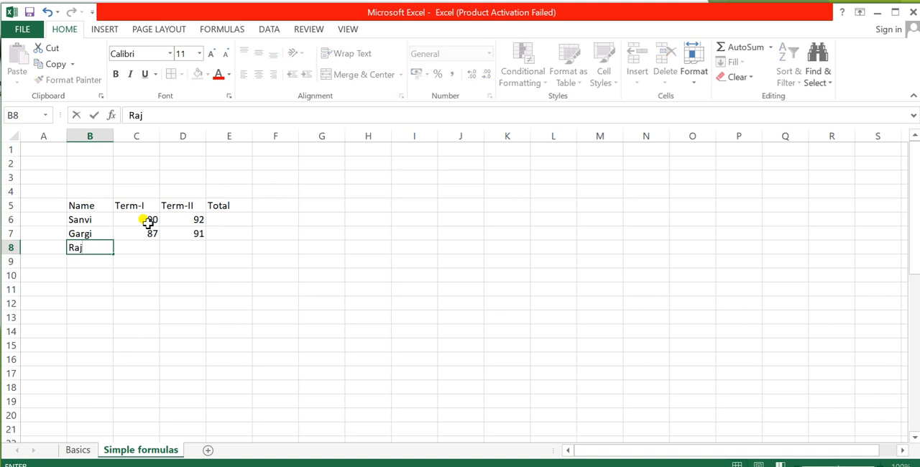
pyautogui.press('Tab')
pyautogui.write('78')
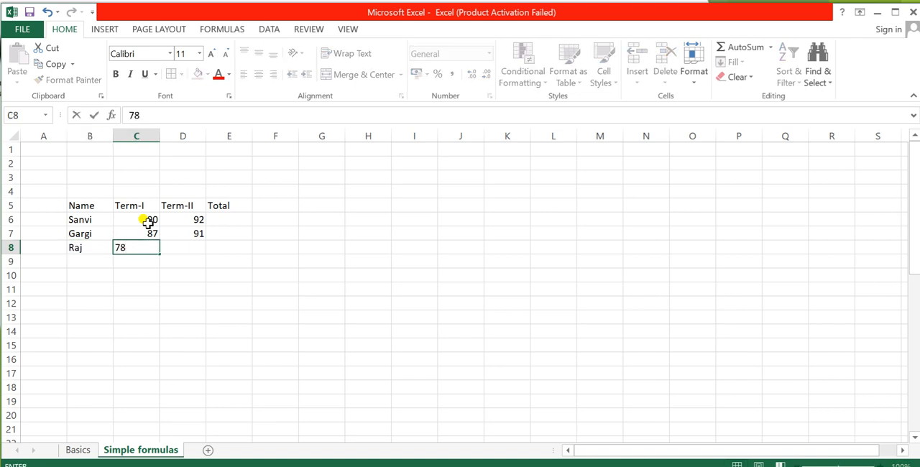
pyautogui.press('Tab')
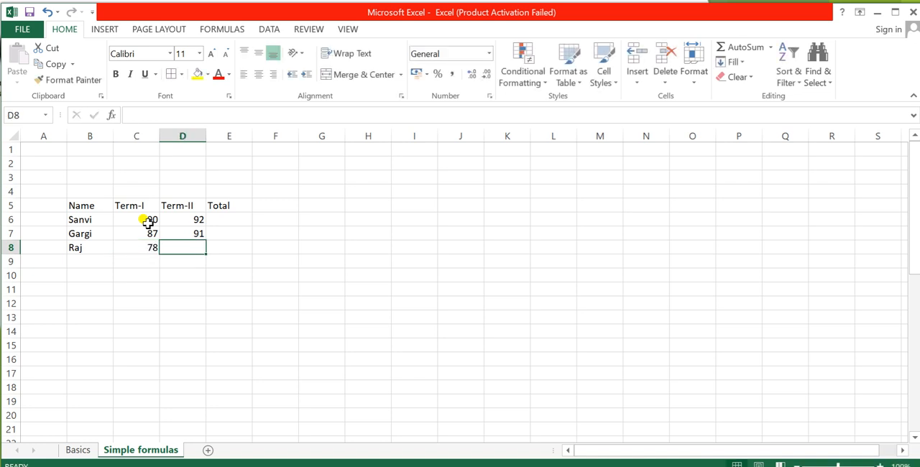
pyautogui.write('83')
pyautogui.press('Return')
# Step: Fill row 9 with the fourth student's name, a Term-I mark of 74 and a Term-II mark of 87
pyautogui.press('Left')
pyautogui.press('Left')
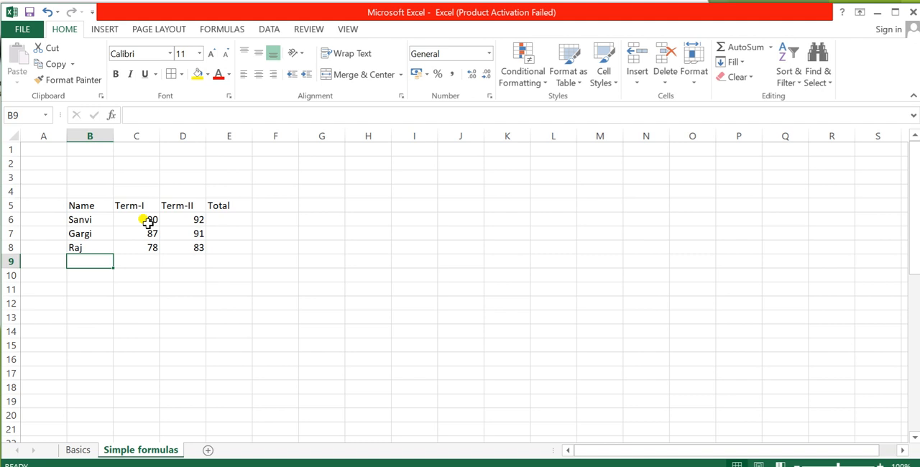
pyautogui.write('Siu')
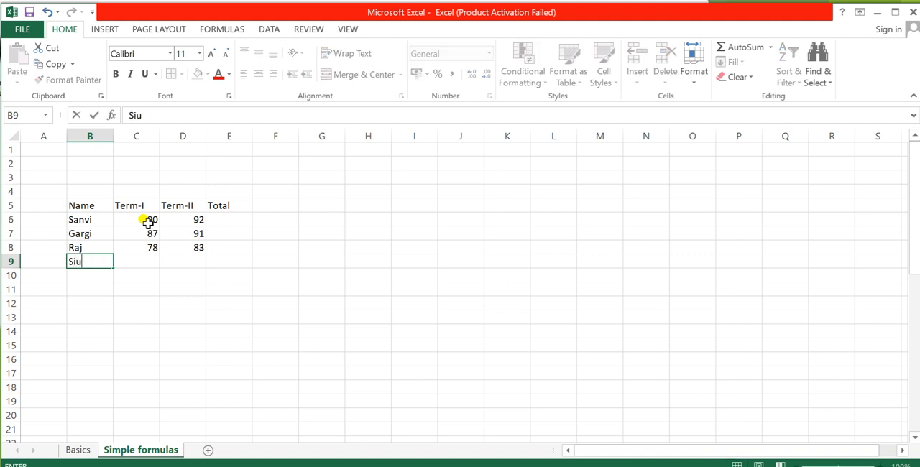
pyautogui.press('BackSpace')
pyautogui.write('iya')
pyautogui.press('BackSpace')
pyautogui.press('BackSpace')
pyautogui.press('BackSpace')
pyautogui.write('ya')
pyautogui.press('Tab')
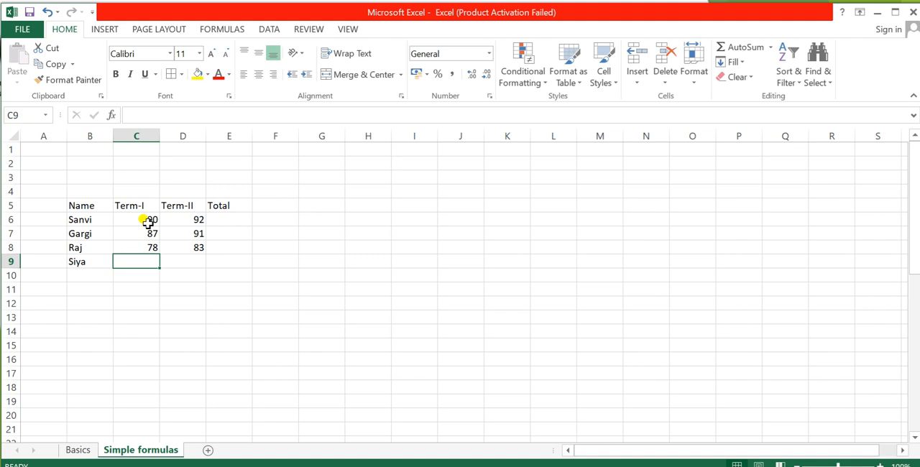
pyautogui.write('7')
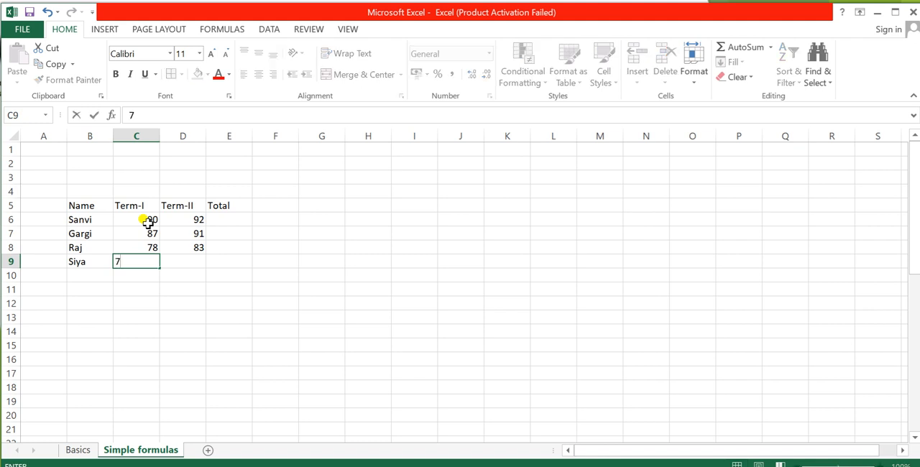
pyautogui.write('4')
pyautogui.press('Tab')
pyautogui.write('87')
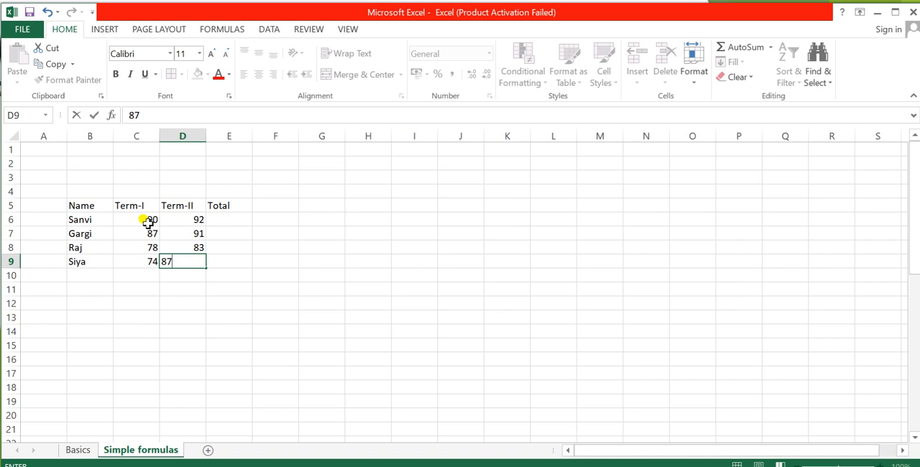
pyautogui.press('Return')
# Step: Fill row 10 with the fifth student's name, a Term-I mark of 89 and a Term-II mark of 56
pyautogui.click(73, 278)
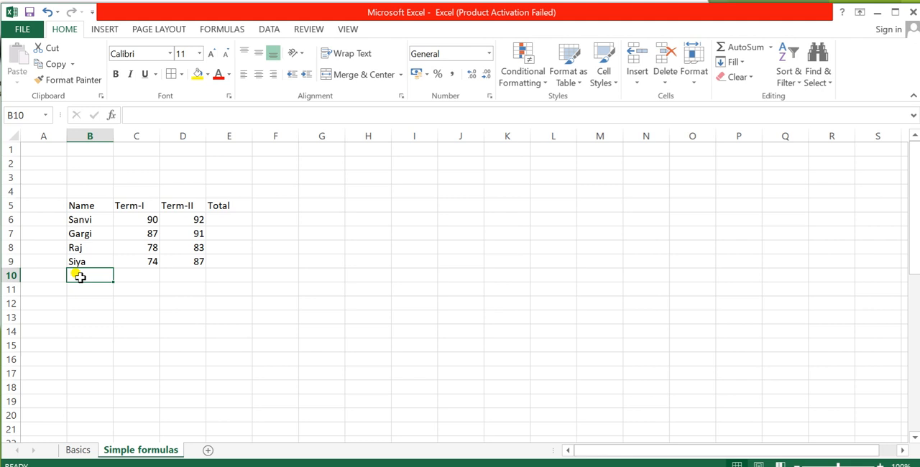
pyautogui.write('Radha')
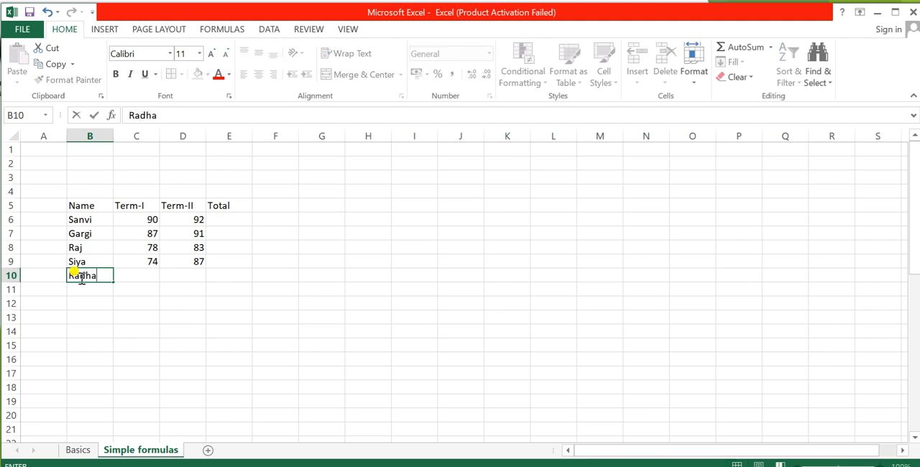
pyautogui.click(137, 277)
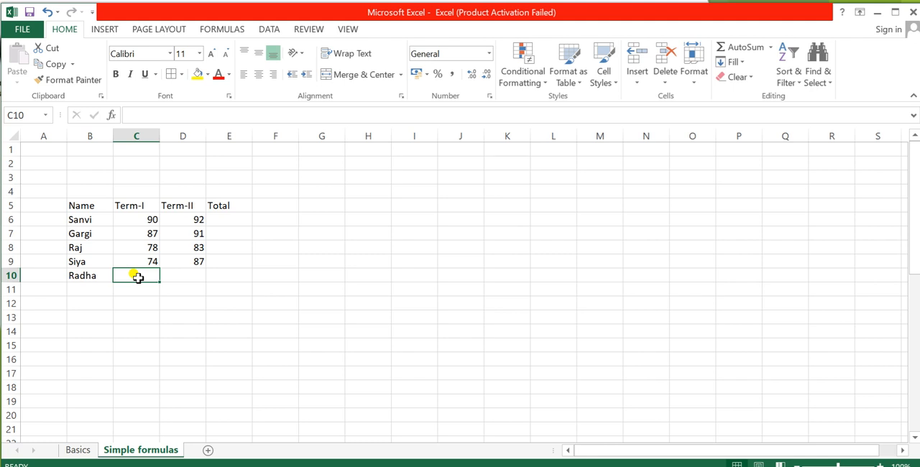
pyautogui.write('89')
pyautogui.press('Tab')
pyautogui.write('56')
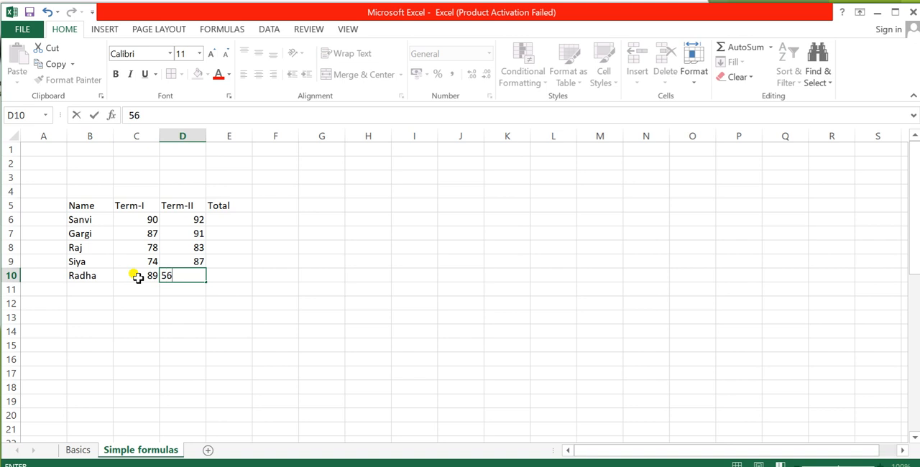
pyautogui.click(301, 180)
# Step: Apply all borders to the table B5:E10 and make the header row B5:E5 bold
pyautogui.moveTo(72, 205); pyautogui.dragTo(219, 270)
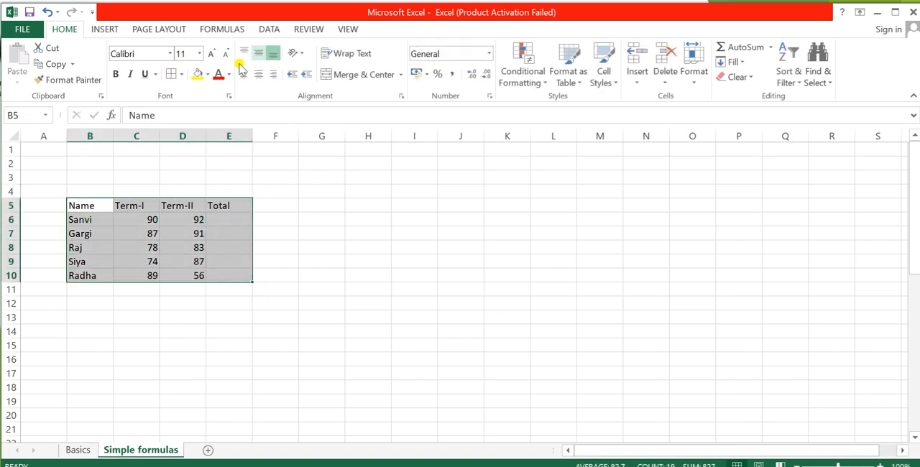
pyautogui.click(173, 75)
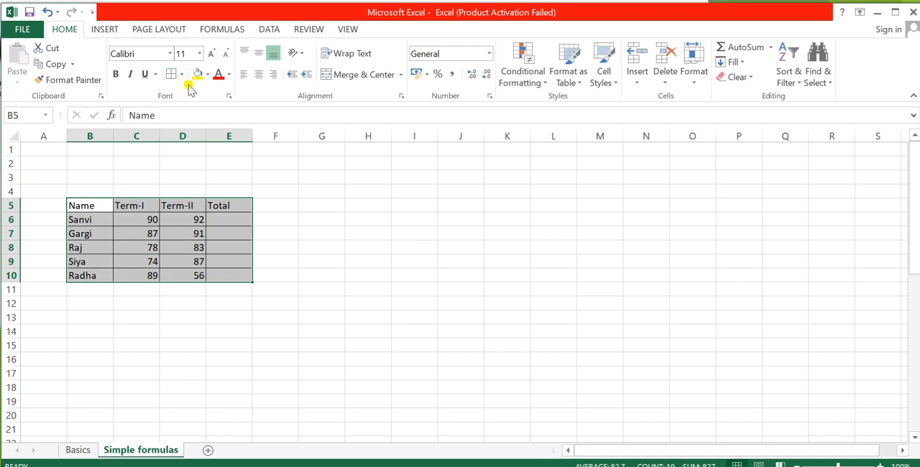
pyautogui.click(109, 218)
pyautogui.moveTo(84, 208); pyautogui.dragTo(216, 207)
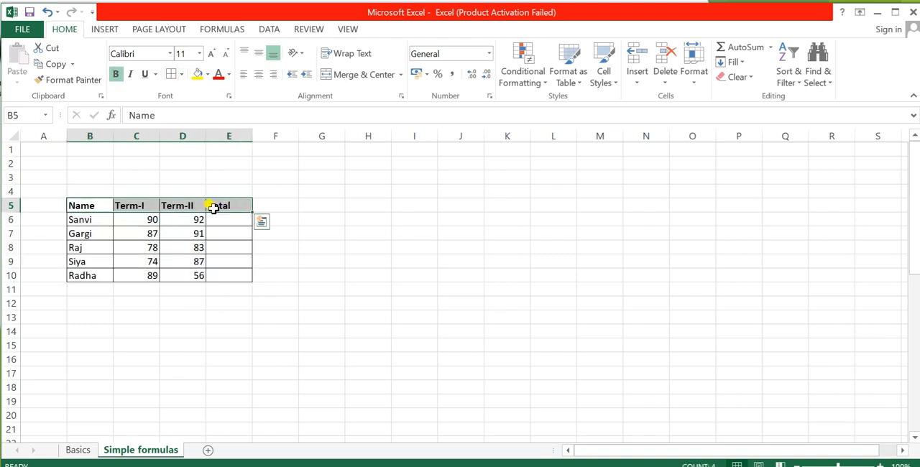
pyautogui.click(117, 223)
# Step: Set the font size of the whole marks table B5:E10 to 18
pyautogui.moveTo(85, 208); pyautogui.dragTo(222, 267)
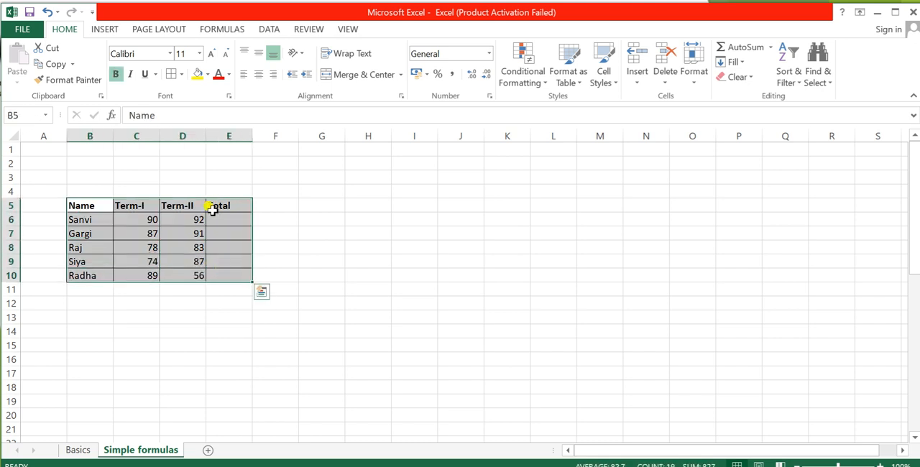
pyautogui.click(200, 55)
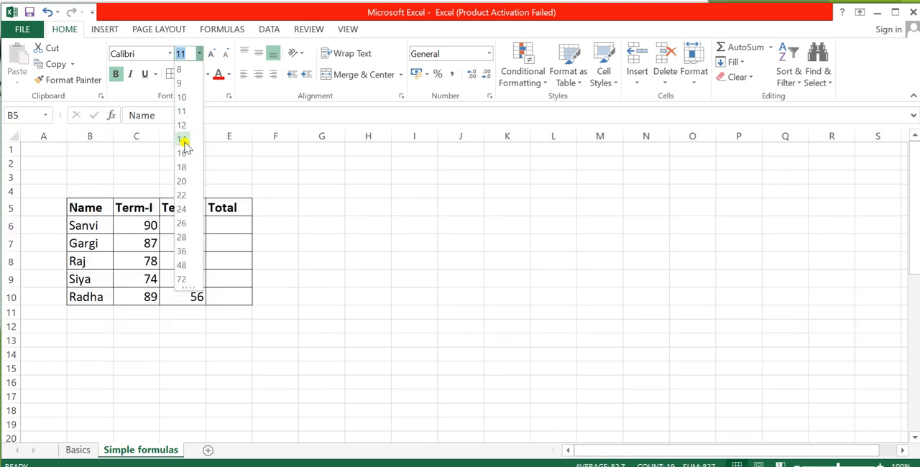
pyautogui.click(186, 153)
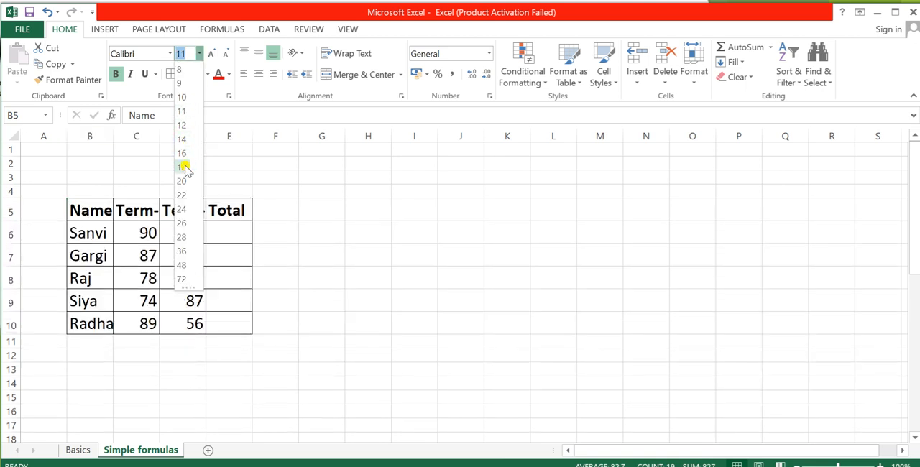
pyautogui.click(182, 167)
pyautogui.click(415, 279)
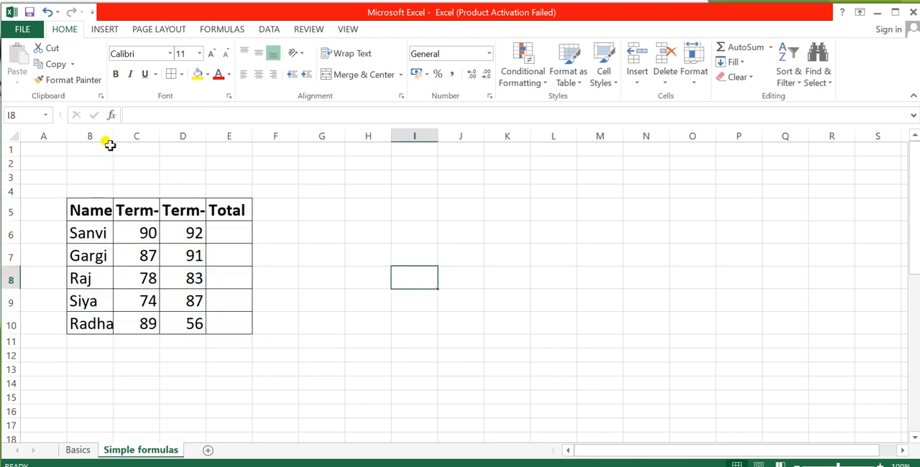
# Step: AutoFit the widths of columns B, C, D and E to their contents
pyautogui.moveTo(113, 137); pyautogui.dragTo(113, 136)
pyautogui.doubleClick(113, 137)
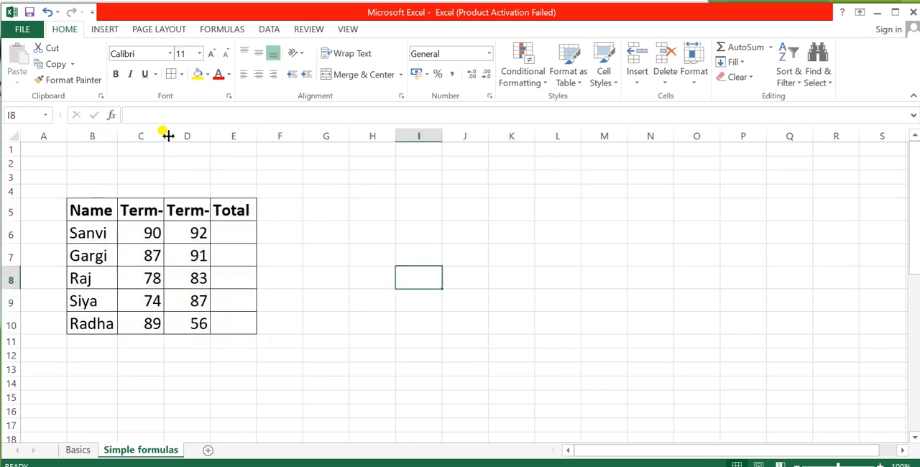
pyautogui.doubleClick(167, 135)
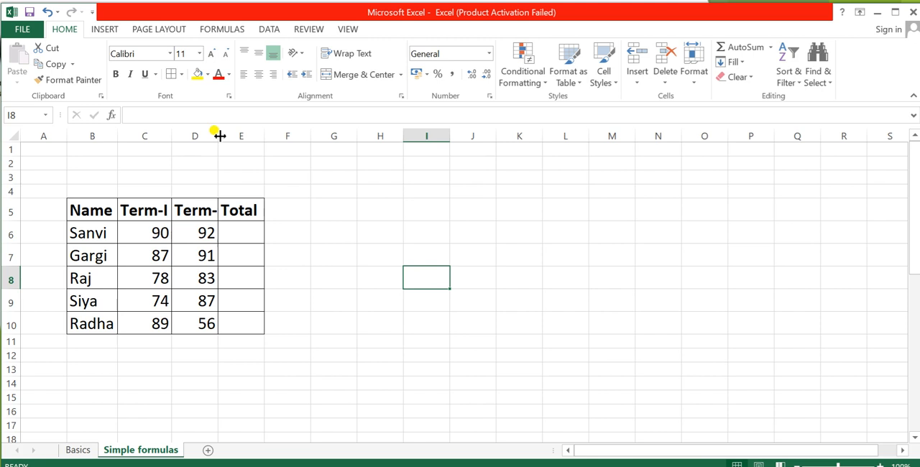
pyautogui.doubleClick(218, 135)
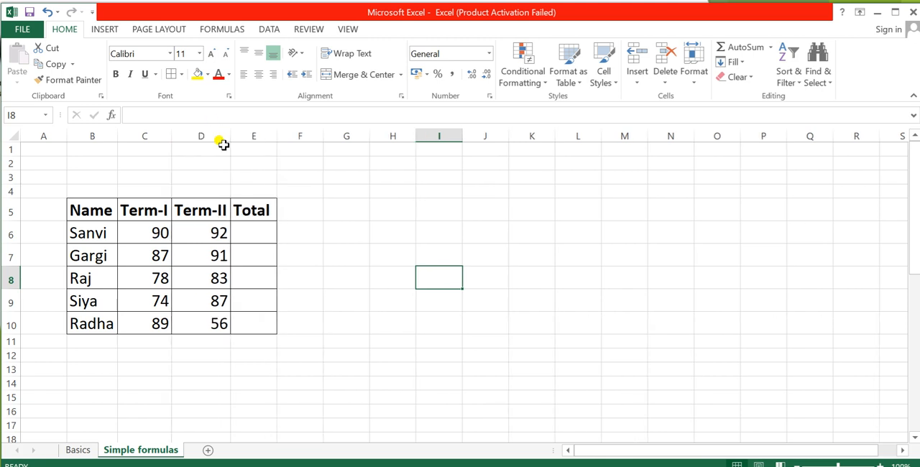
pyautogui.doubleClick(276, 135)
# Step: Calculate the first student's total in E6 by adding the marks as plain numbers with the formula =90+92
pyautogui.click(263, 230)
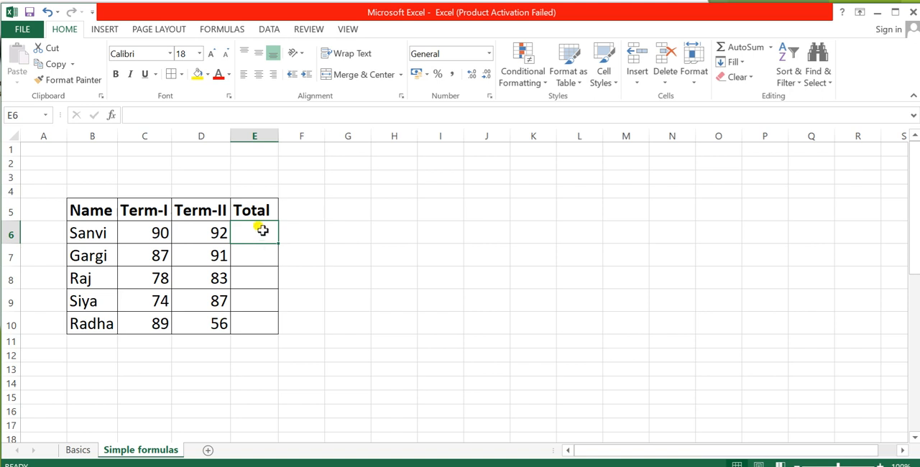
pyautogui.write('=')
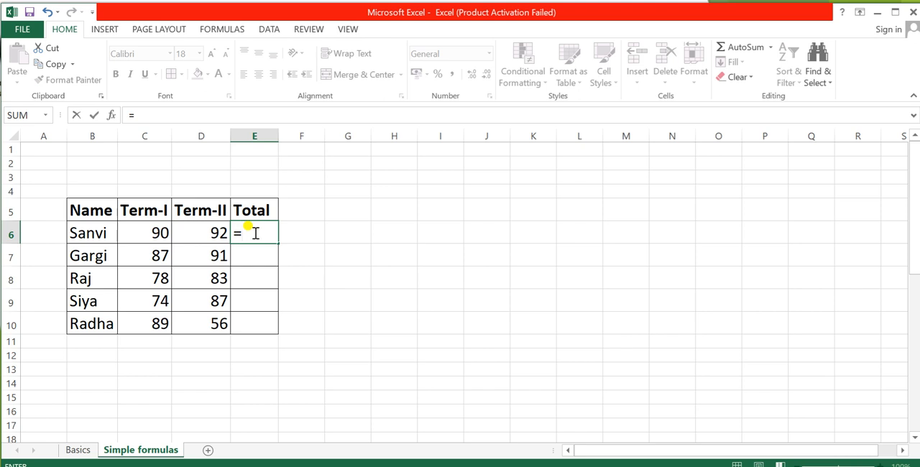
pyautogui.write('90+92')
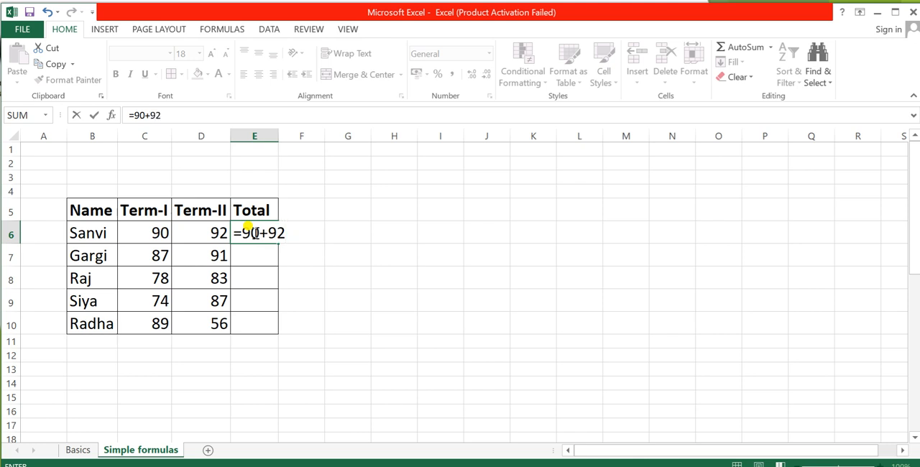
pyautogui.press('Return')
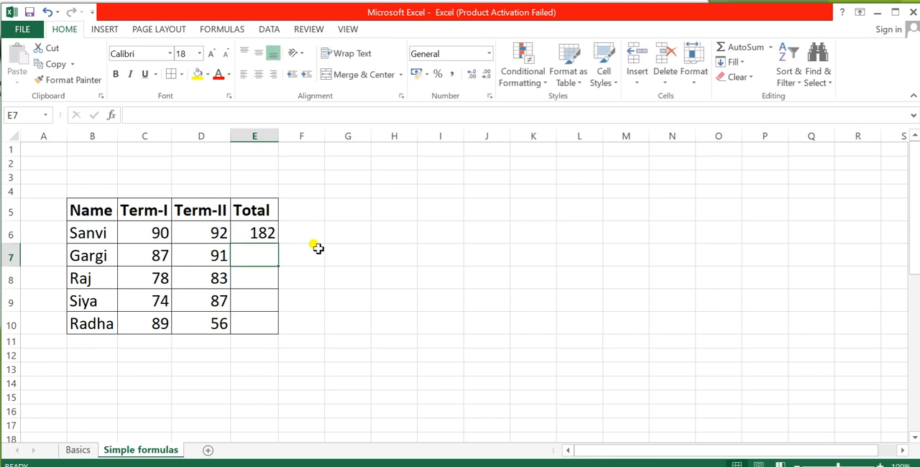
pyautogui.click(255, 233)
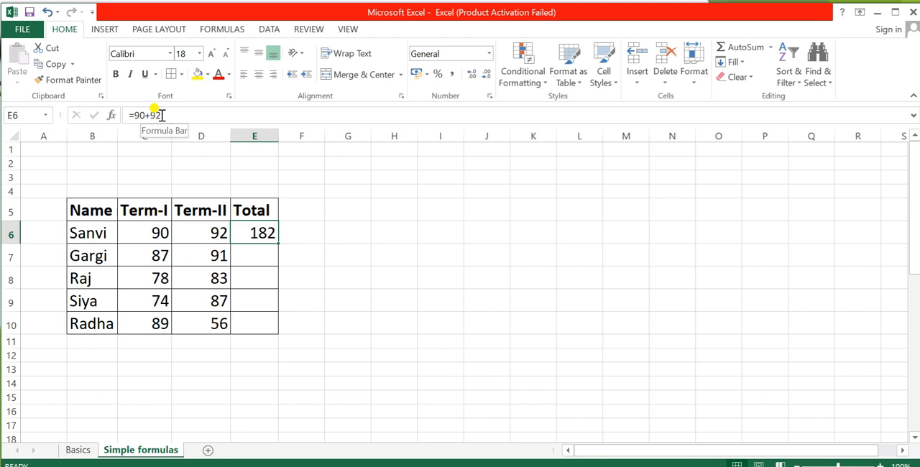
pyautogui.moveTo(162, 115); pyautogui.dragTo(112, 117)
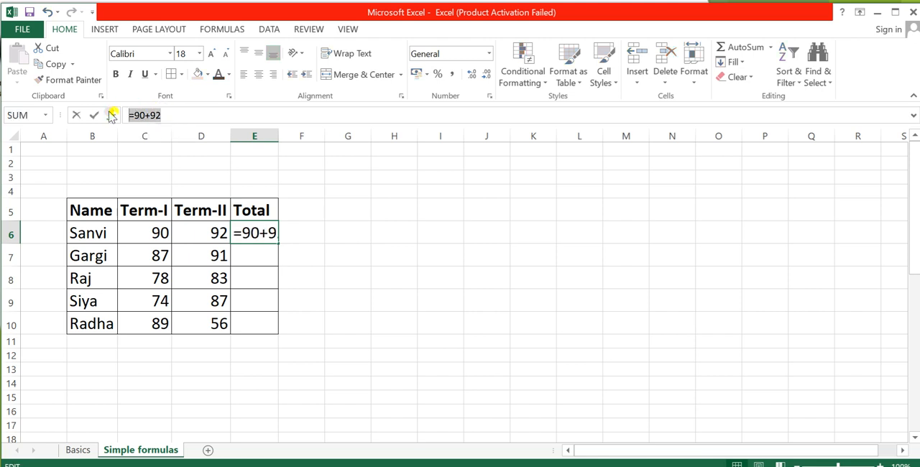
pyautogui.write('=')
pyautogui.click(252, 250)
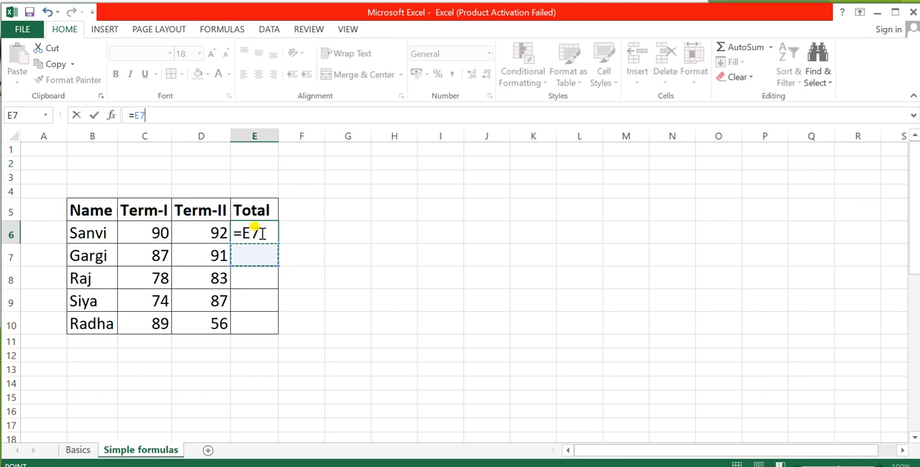
pyautogui.hotkey('ctrl', 'z')
pyautogui.hotkey('ctrl', 'z')
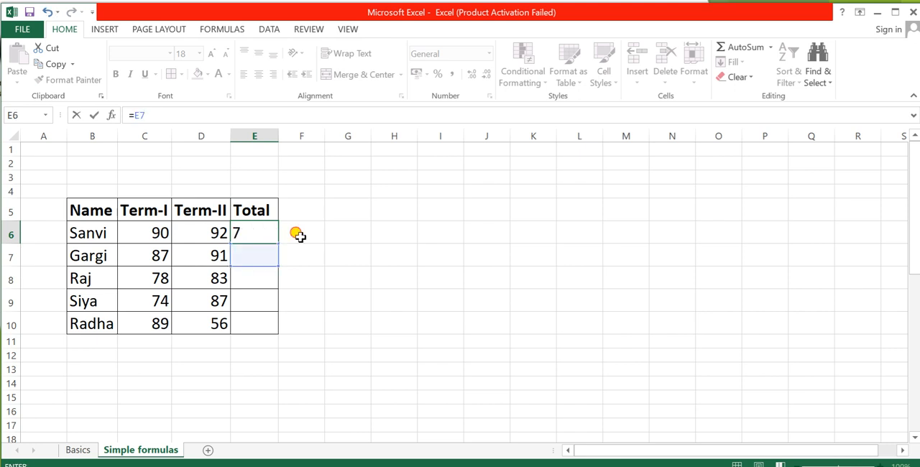
pyautogui.press('Tab')
pyautogui.hotkey('ctrl', 'z')
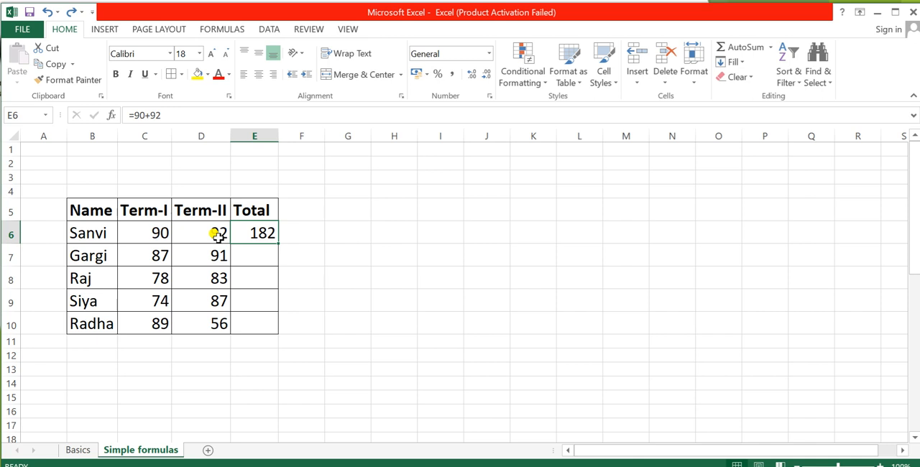
# Step: Calculate the second student's total in E7 with the cell-reference formula =(C7+D7), and reselect E7 to check its formula
pyautogui.click(253, 255)
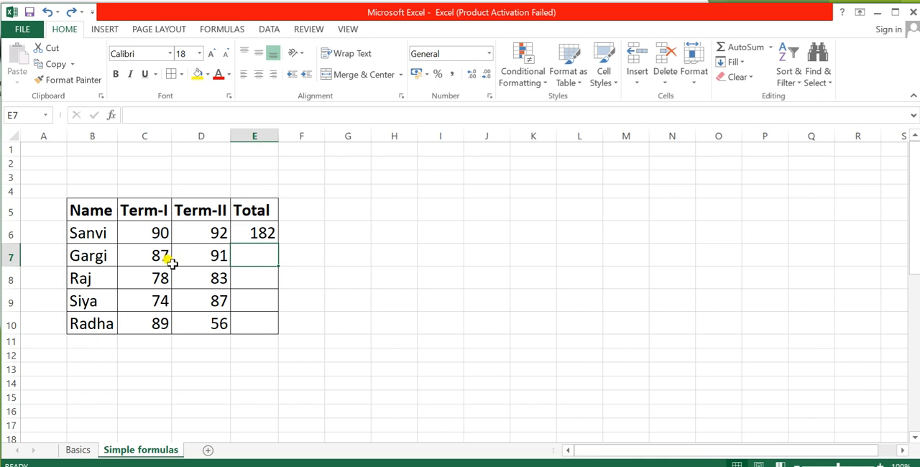
pyautogui.moveTo(147, 254); pyautogui.dragTo(218, 256)
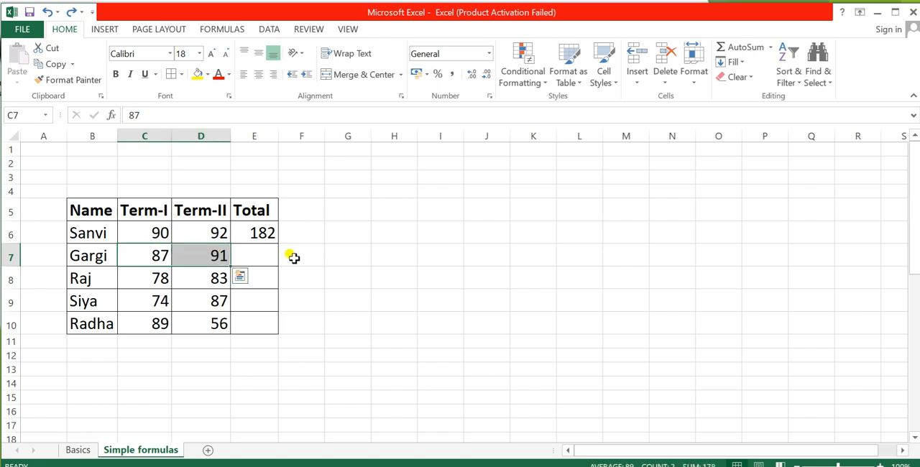
pyautogui.click(263, 258)
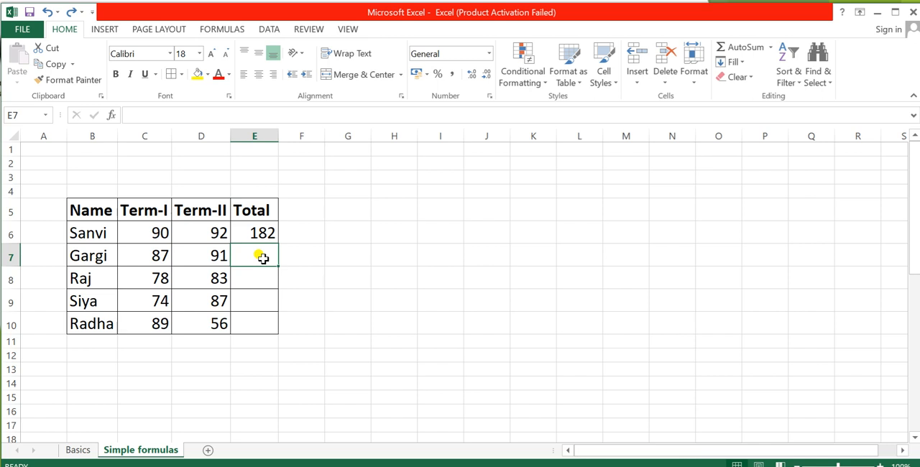
pyautogui.write('=')
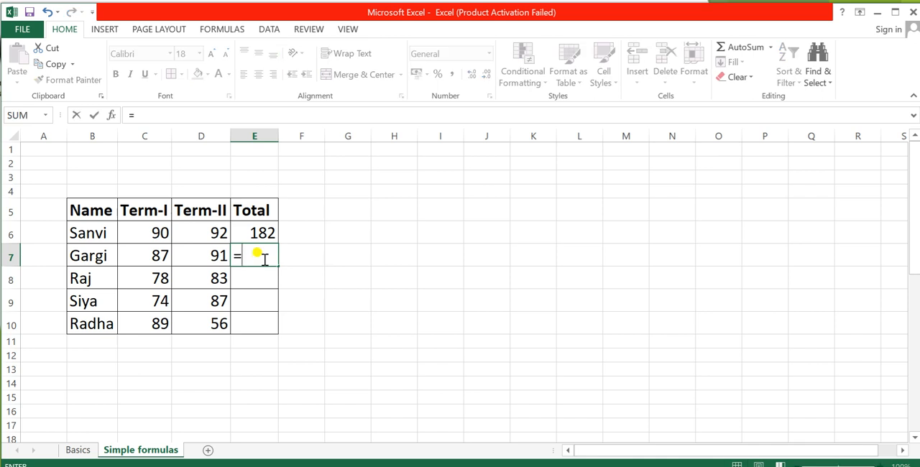
pyautogui.write('(')
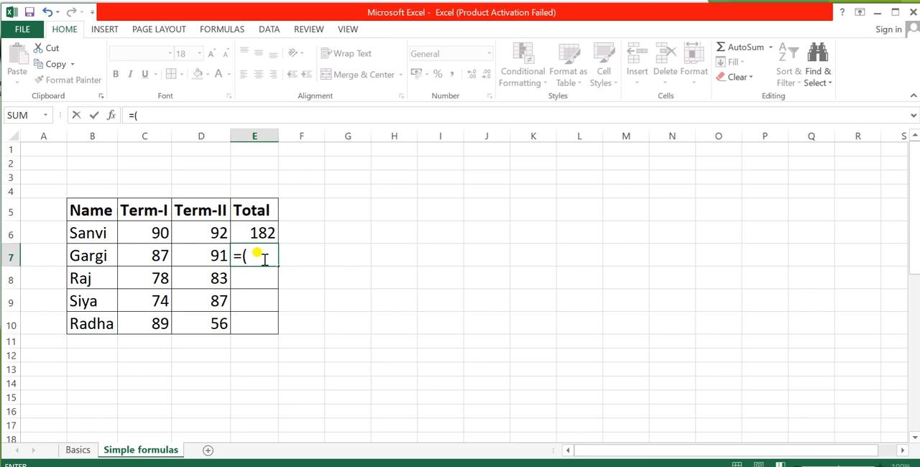
pyautogui.click(156, 259)
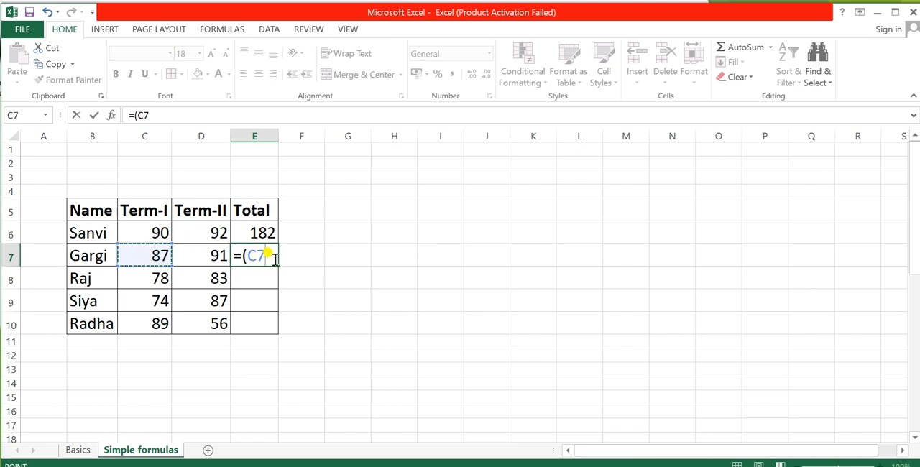
pyautogui.write('+')
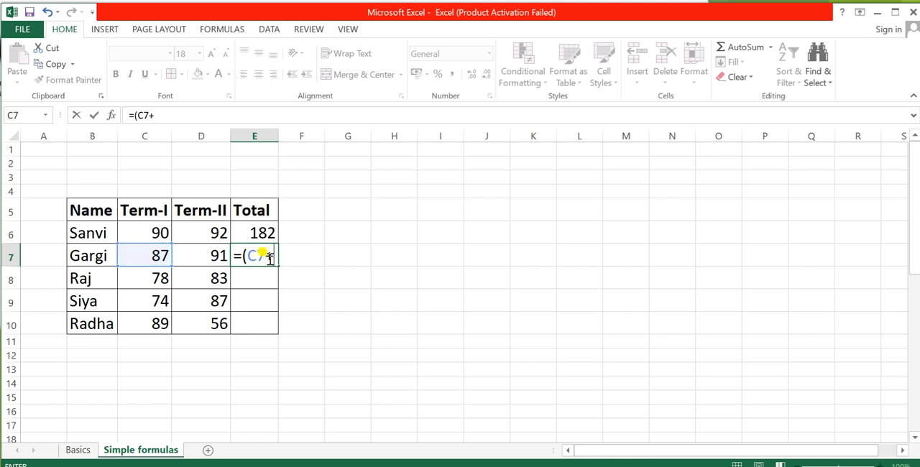
pyautogui.click(200, 260)
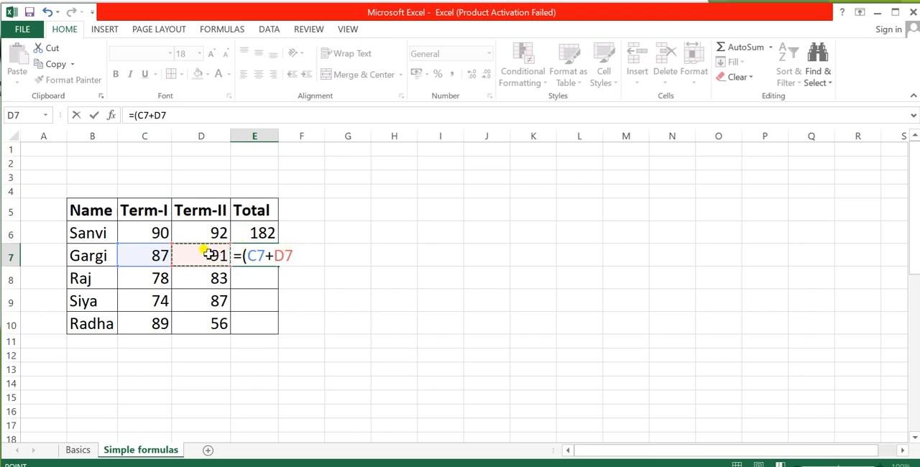
pyautogui.write(')')
pyautogui.press('Return')
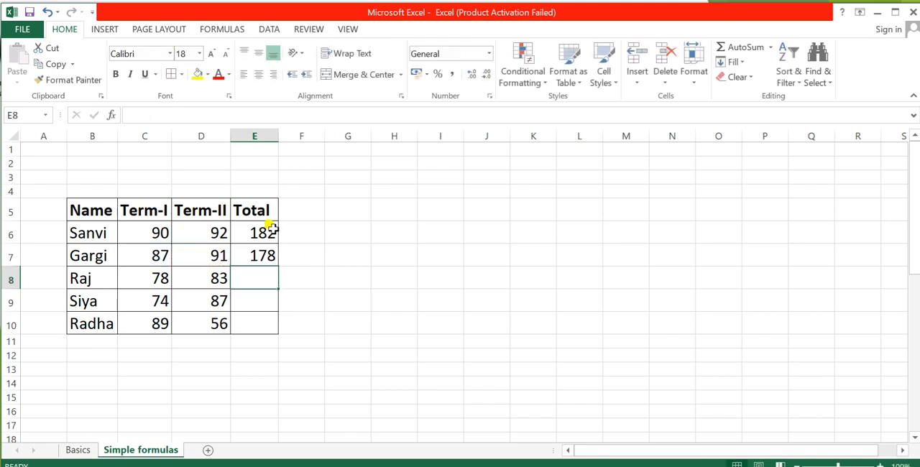
pyautogui.click(278, 136)
pyautogui.click(257, 256)
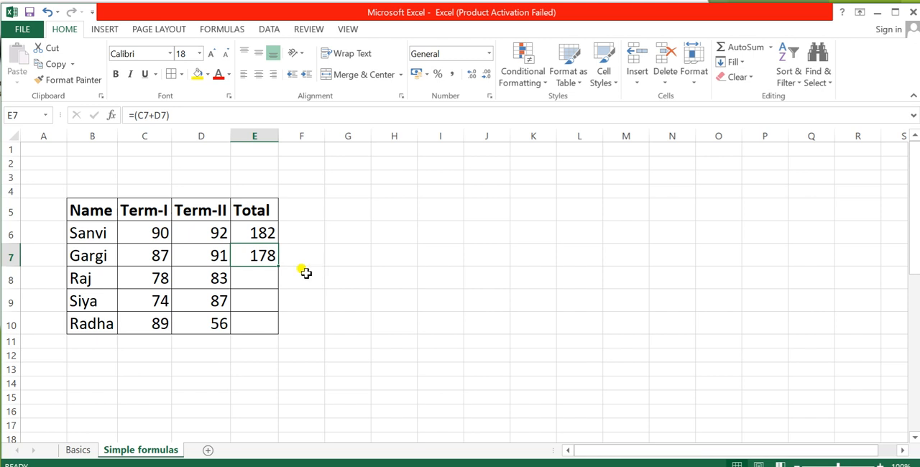
# Step: Calculate the third student's total in E8 with the formula =SUM(C8,D8), and reselect E8 to check its formula
pyautogui.click(260, 278)
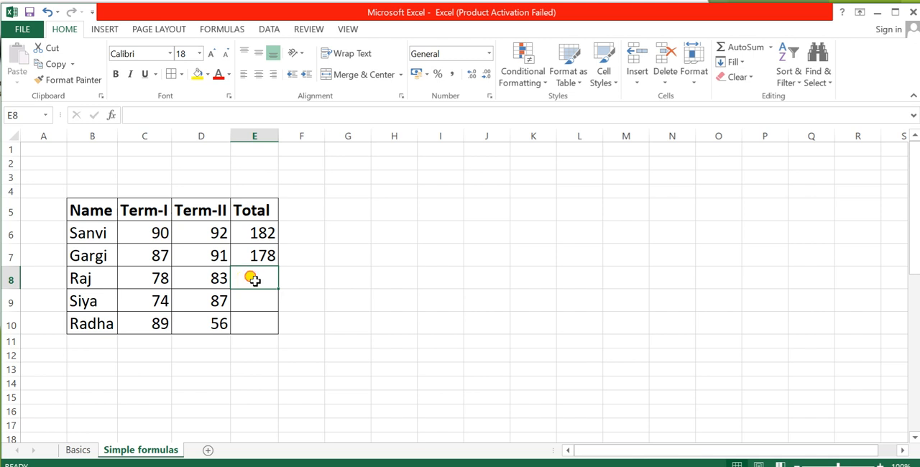
pyautogui.moveTo(160, 277); pyautogui.dragTo(232, 279)
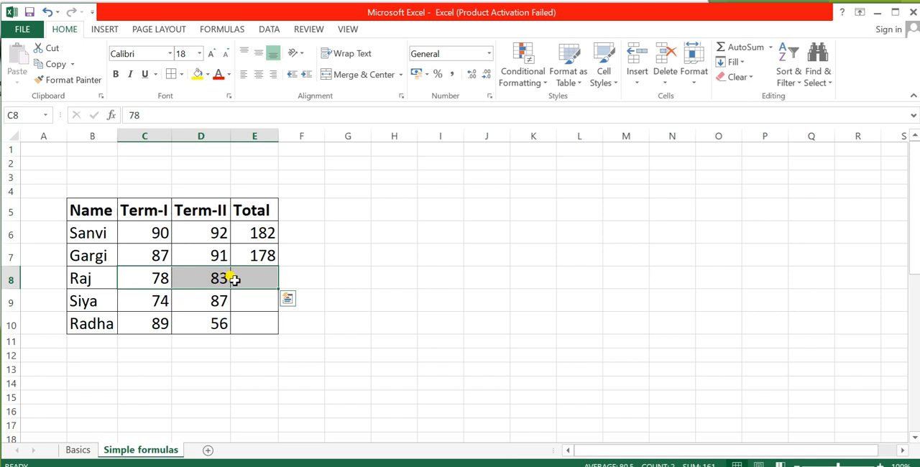
pyautogui.click(248, 279)
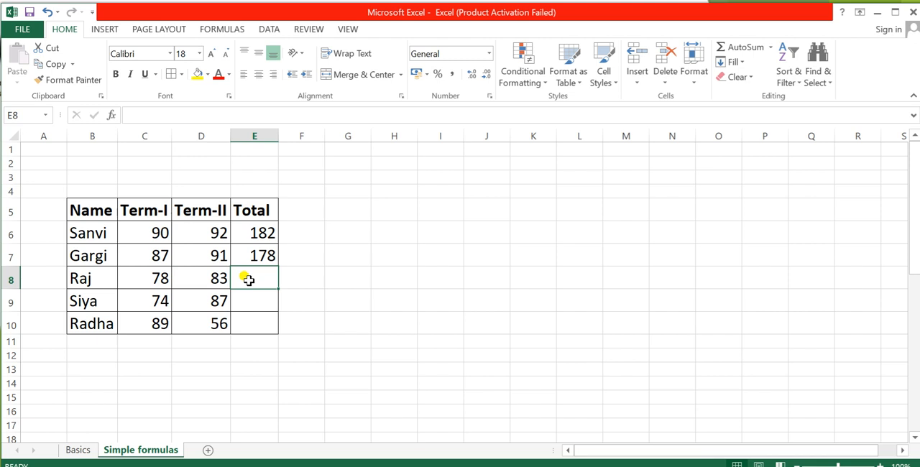
pyautogui.write('=')
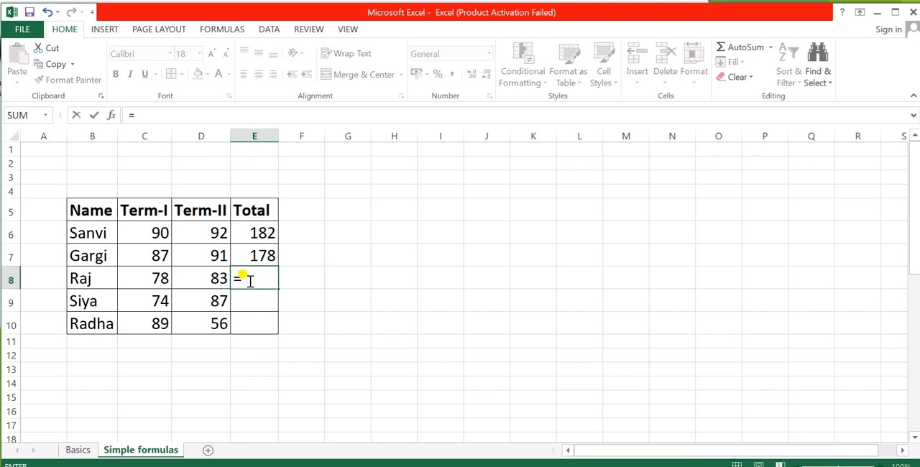
pyautogui.write('sum')
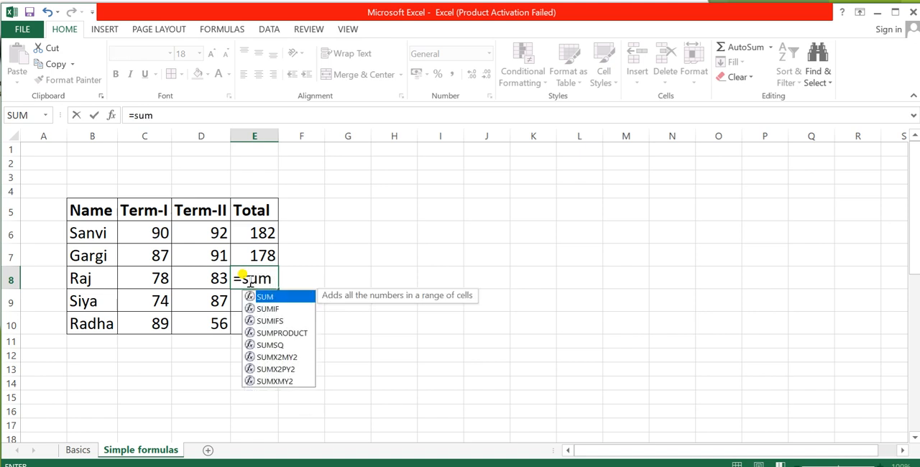
pyautogui.press('Tab')
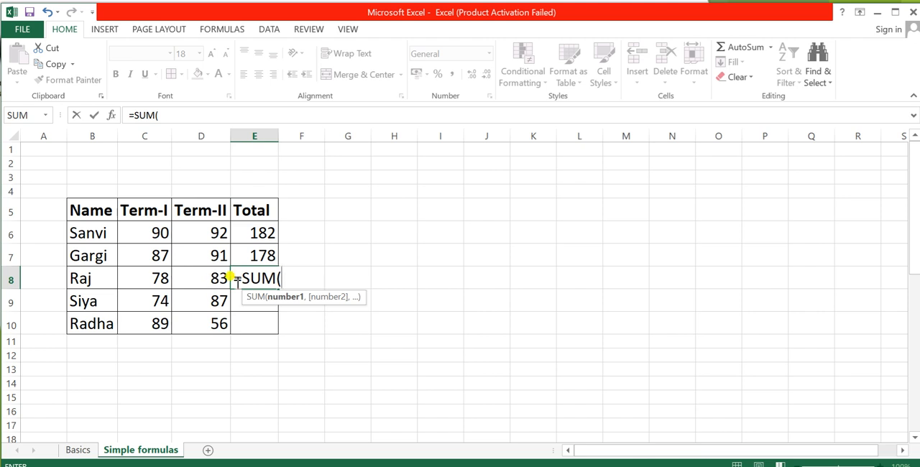
pyautogui.click(157, 279)
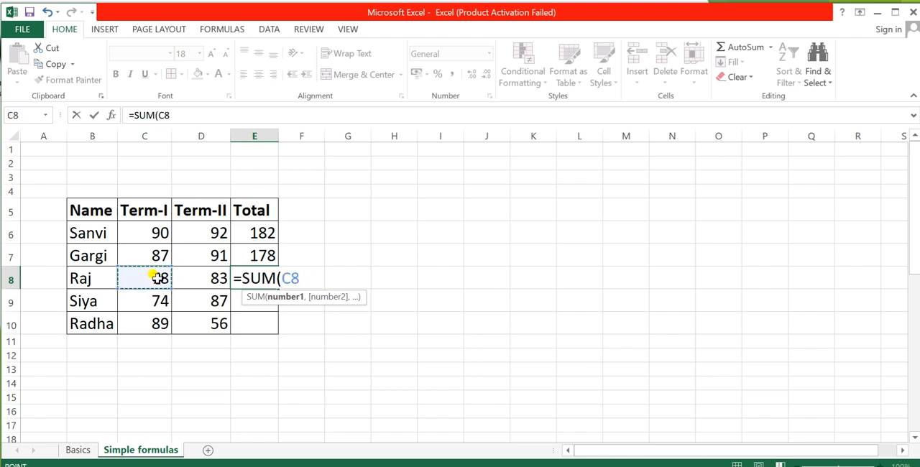
pyautogui.write(',')
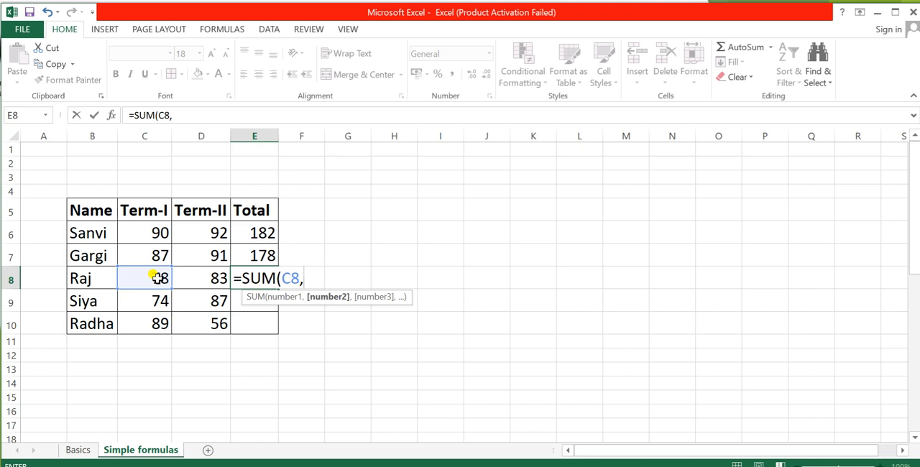
pyautogui.click(203, 278)
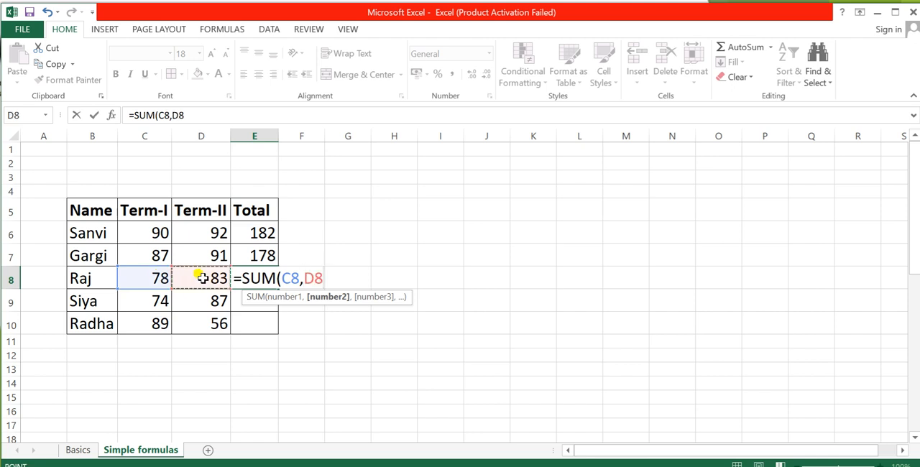
pyautogui.write(')')
pyautogui.press('Return')
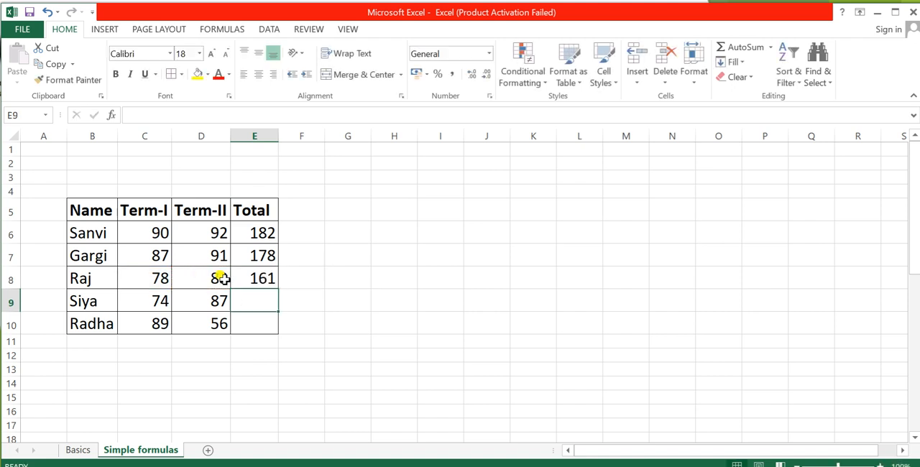
pyautogui.click(266, 272)
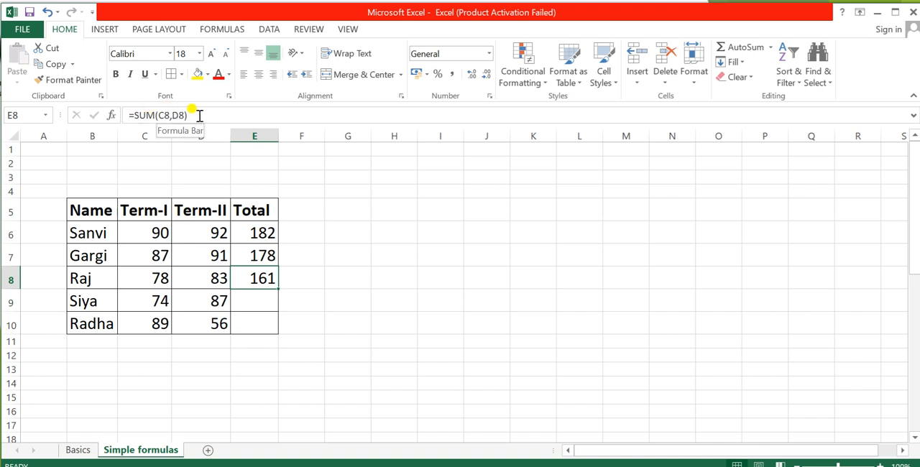
# Step: Fill the SUM formula from E8 down to E10, and check the copied formula in E9 against the marks in C9 and D9
pyautogui.click(248, 305)
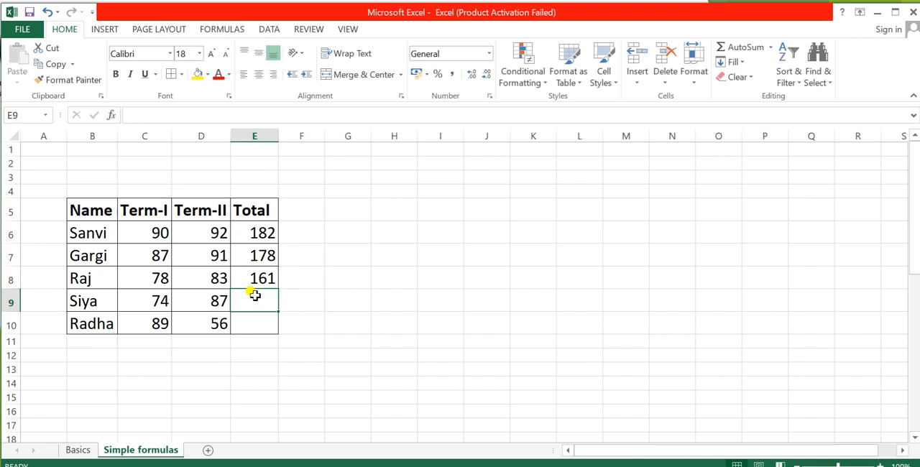
pyautogui.click(257, 271)
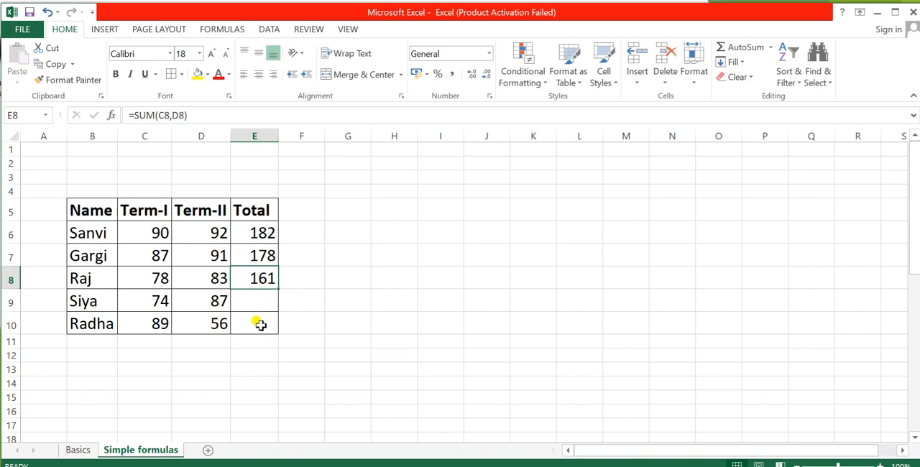
pyautogui.moveTo(277, 290); pyautogui.dragTo(279, 332)
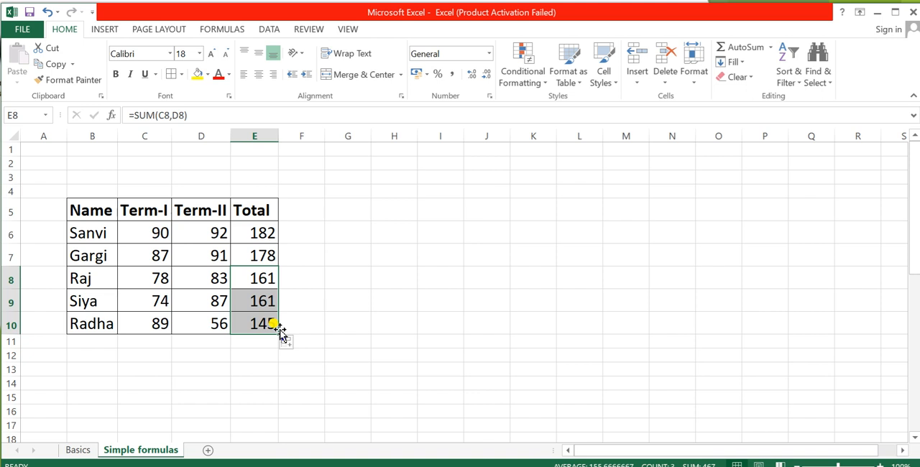
pyautogui.click(256, 294)
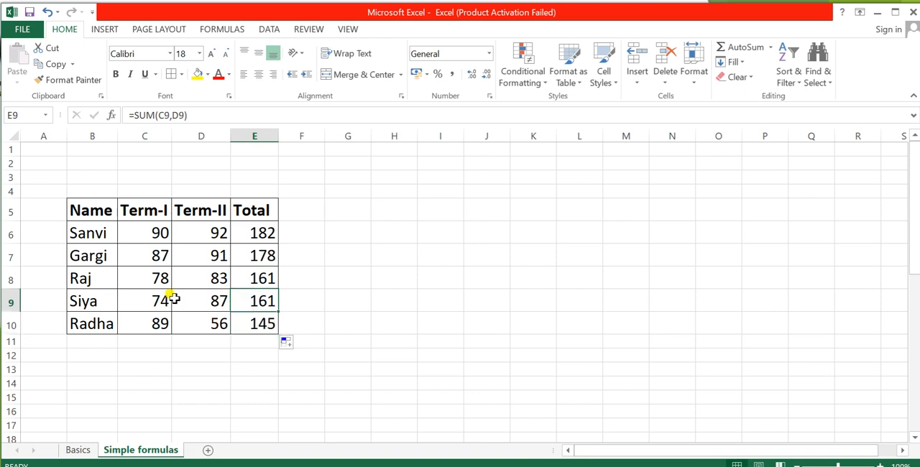
pyautogui.click(151, 299)
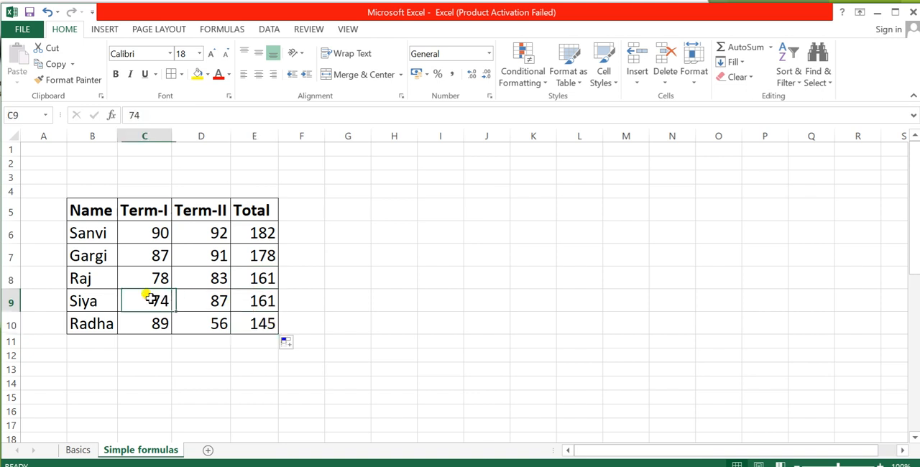
pyautogui.click(196, 299)
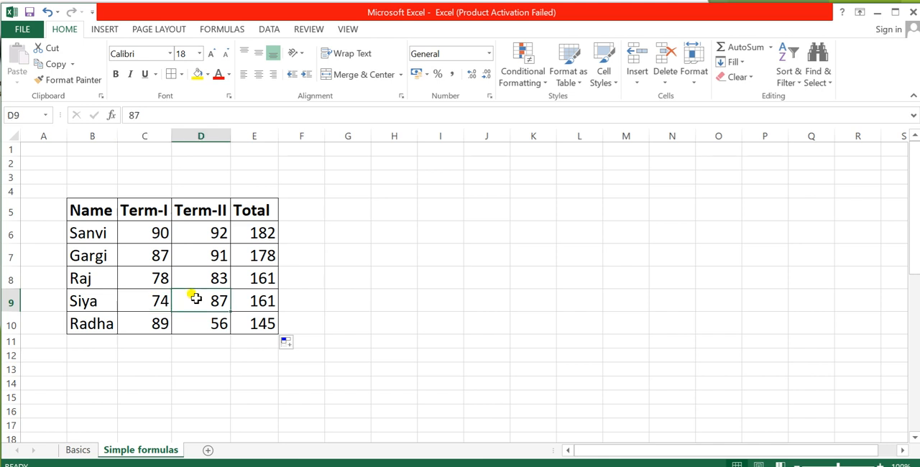
pyautogui.click(245, 299)
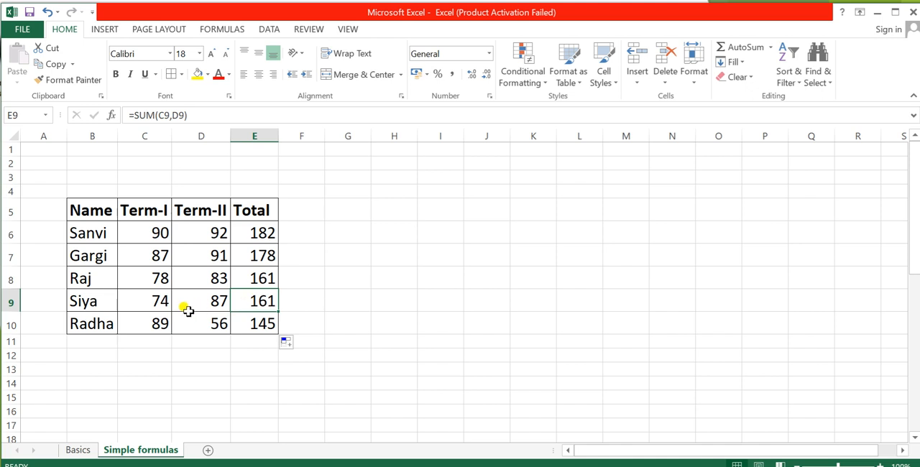
pyautogui.click(158, 300)
pyautogui.click(225, 302)
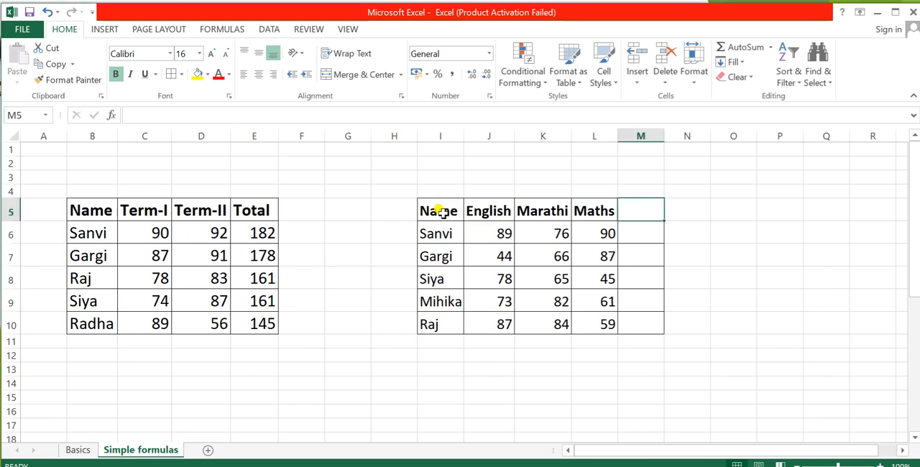
# Step: Review the subject headings of the second marks table and add the heading Total in M5
pyautogui.click(487, 210)
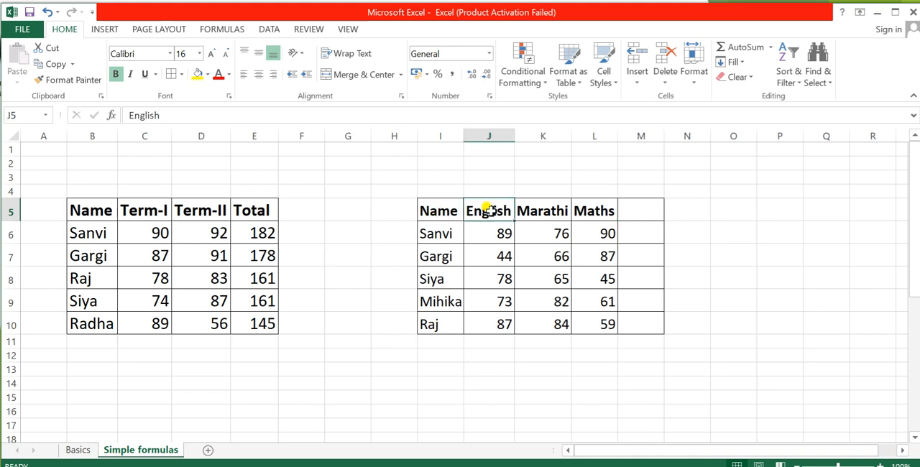
pyautogui.click(548, 211)
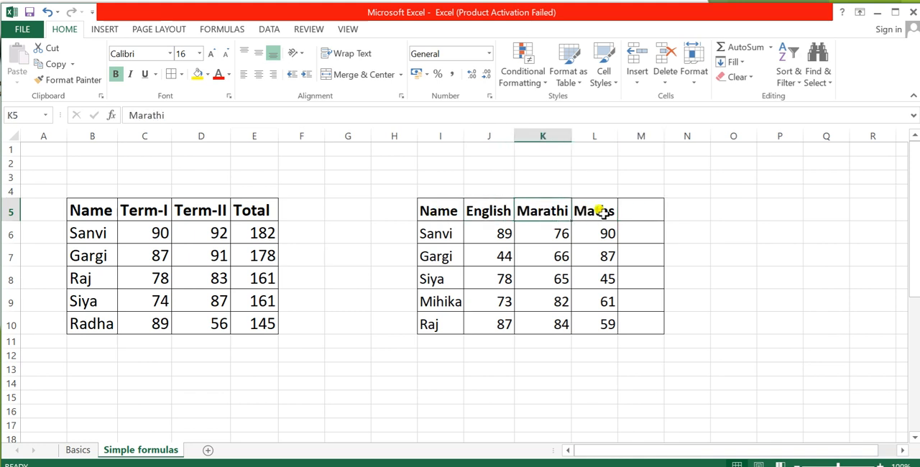
pyautogui.click(602, 210)
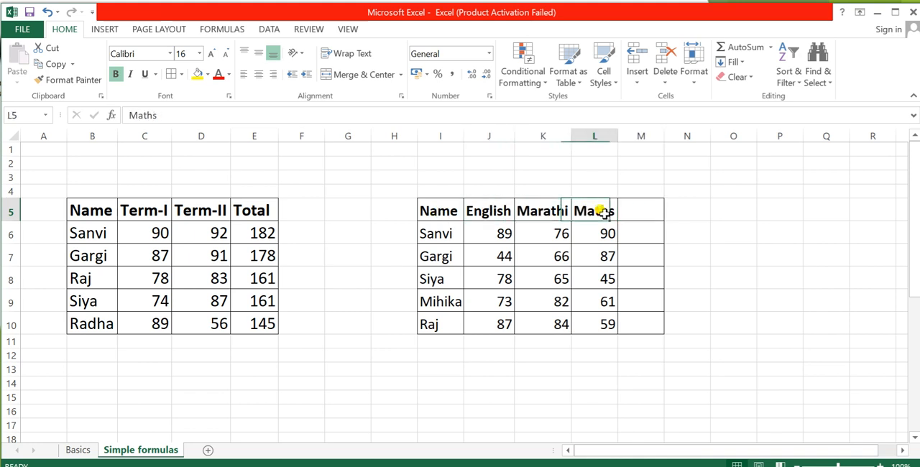
pyautogui.click(644, 209)
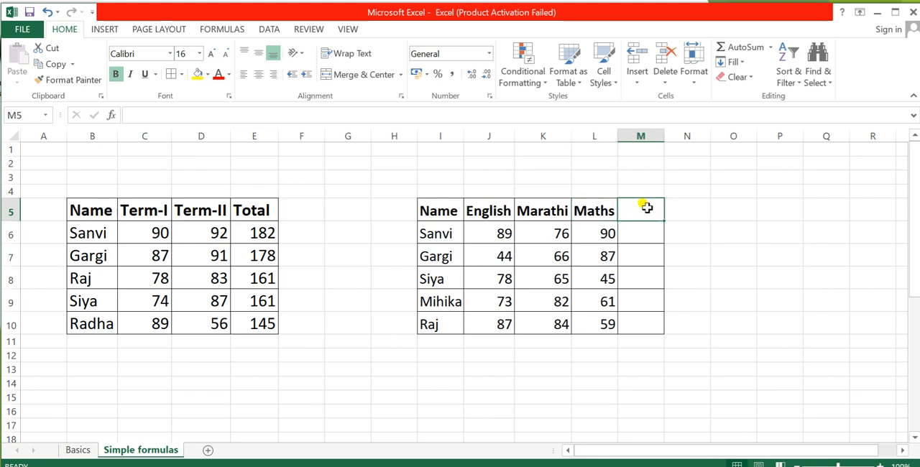
pyautogui.write('To')
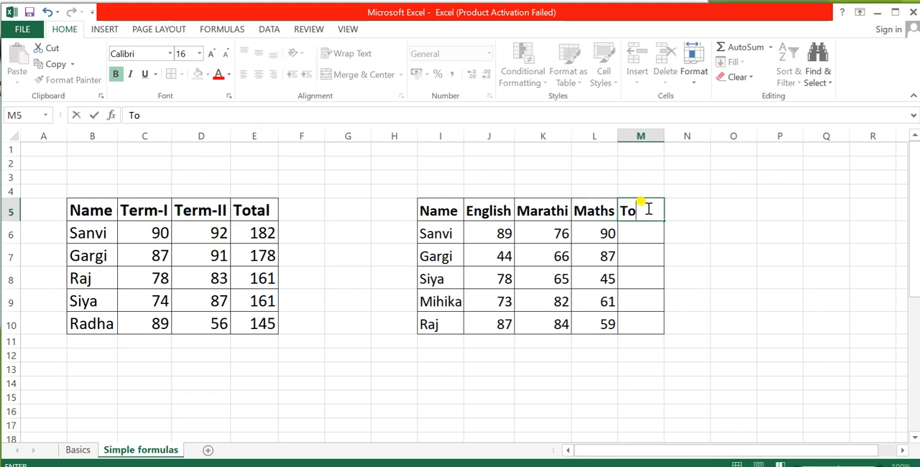
pyautogui.write('tal')
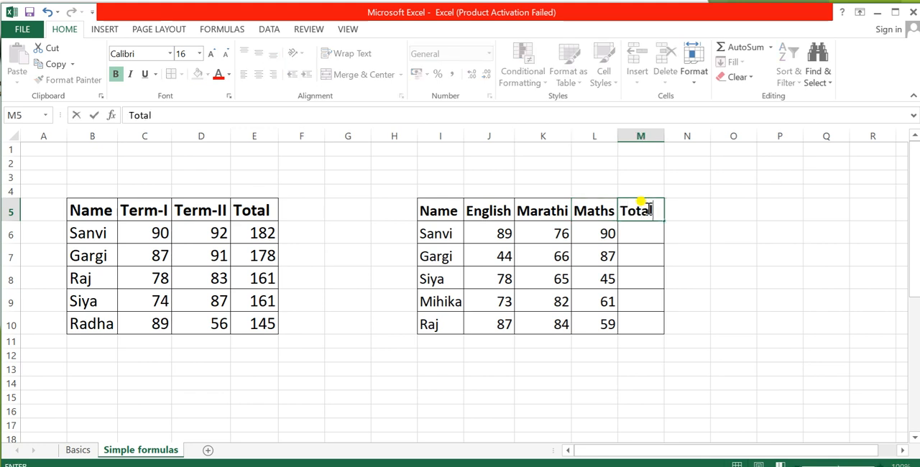
pyautogui.click(642, 247)
# Step: Calculate the first student's total of the three subject marks in M6 with the range formula =SUM(J6:L6)
pyautogui.click(643, 233)
pyautogui.moveTo(493, 232); pyautogui.dragTo(598, 235)
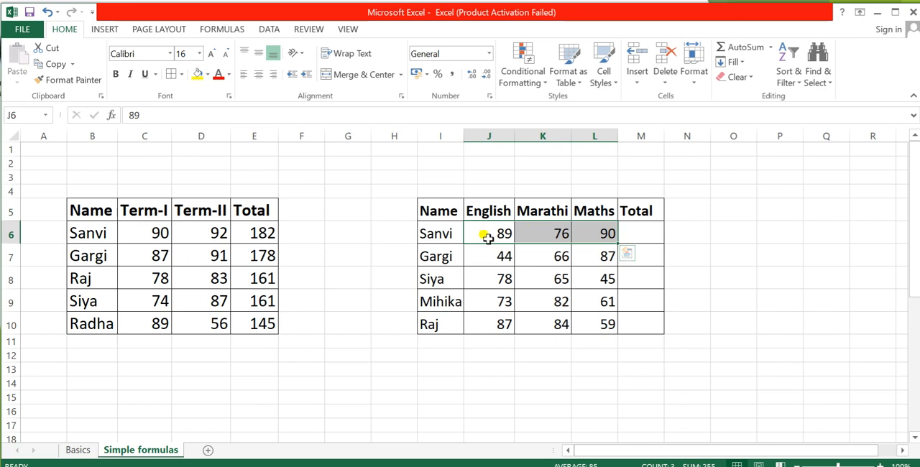
pyautogui.click(604, 232)
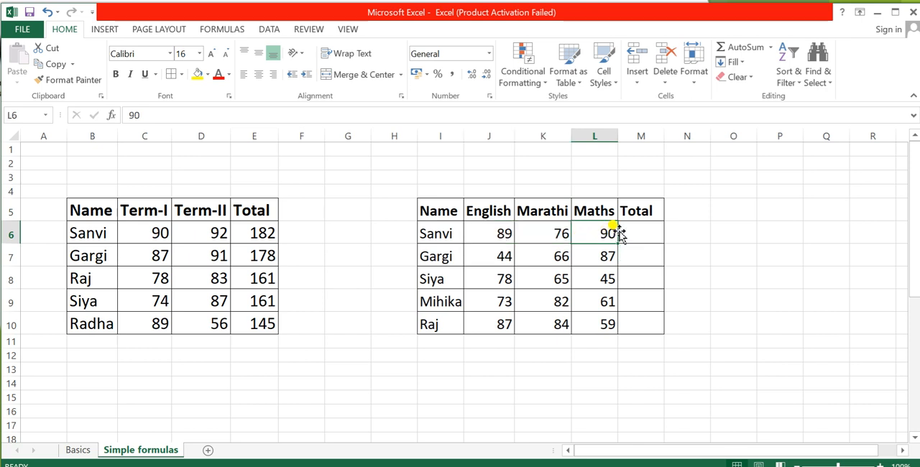
pyautogui.click(640, 228)
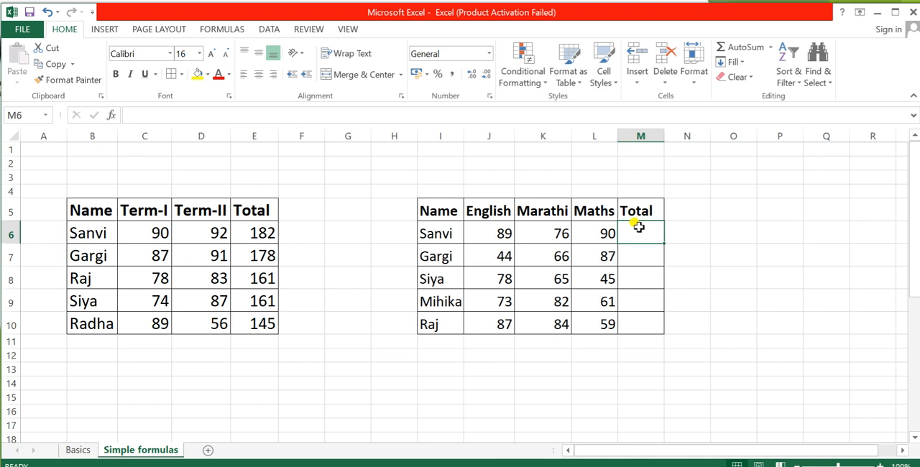
pyautogui.write('=')
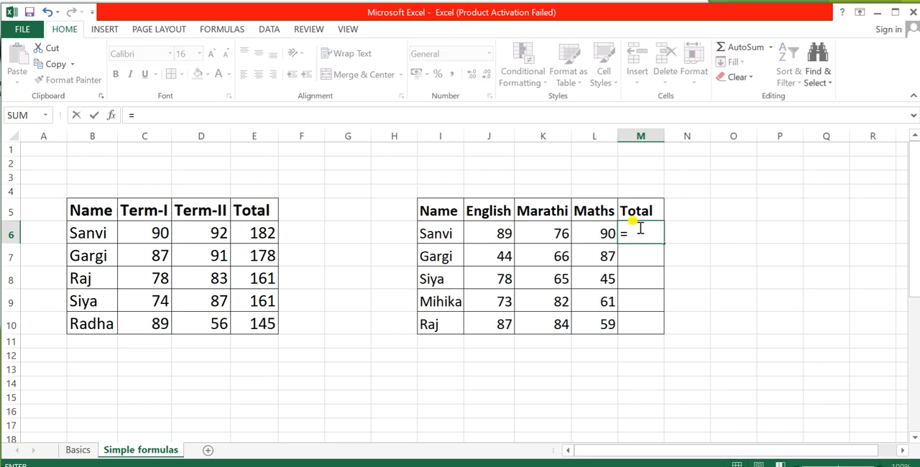
pyautogui.write('sum')
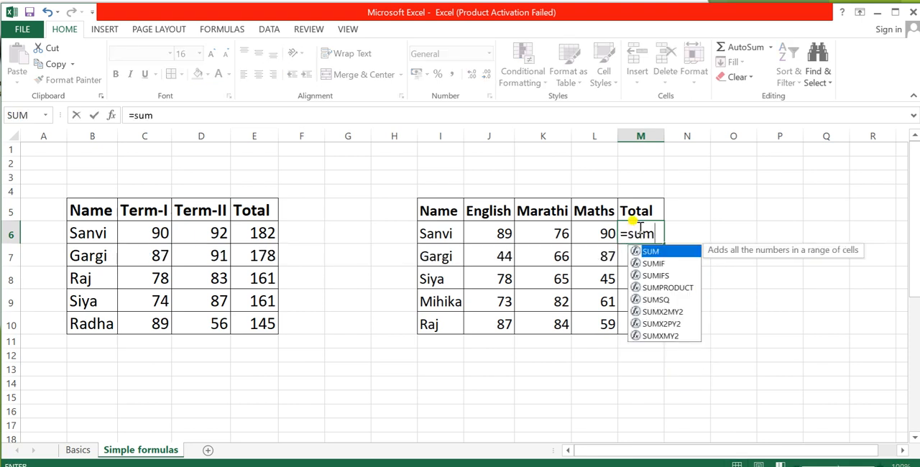
pyautogui.press('Tab')
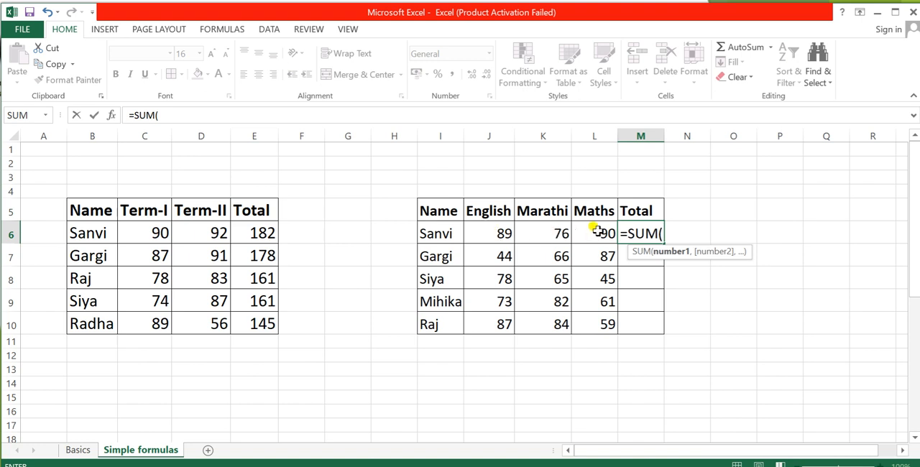
pyautogui.click(492, 234)
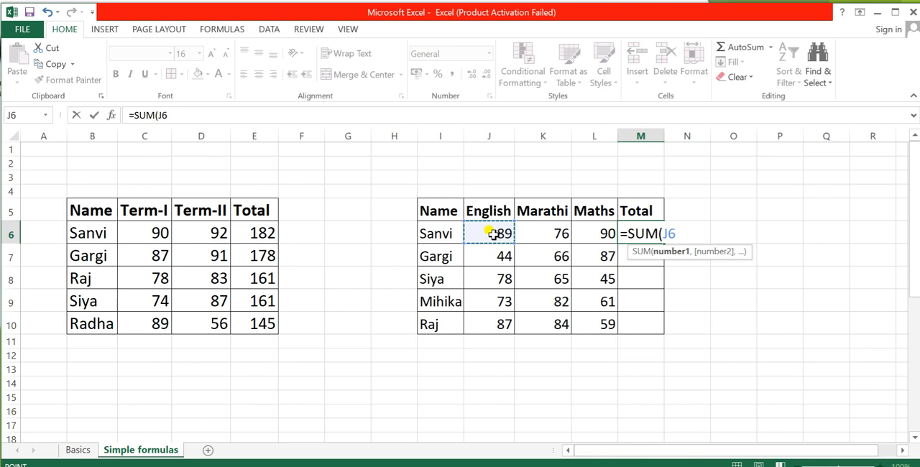
pyautogui.write(':')
pyautogui.click(491, 233)
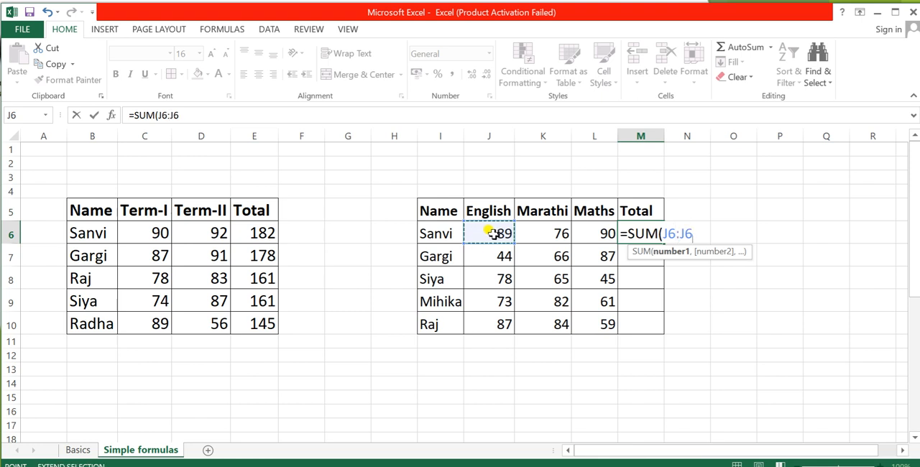
pyautogui.click(603, 230)
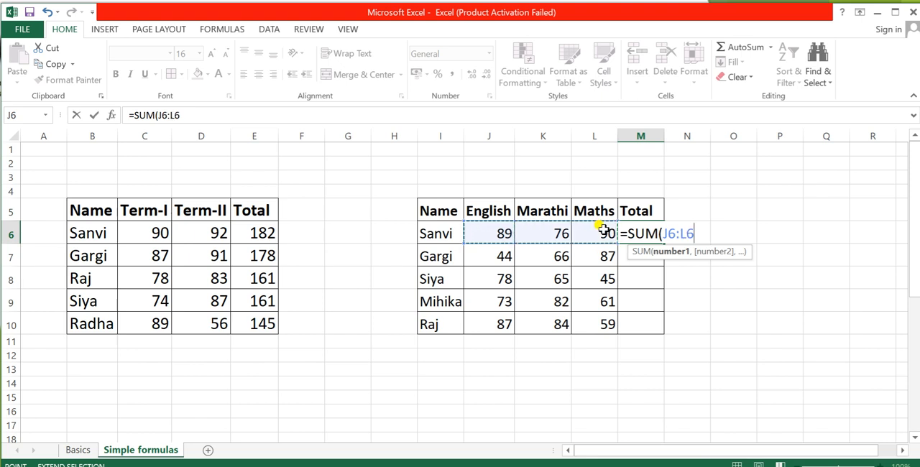
pyautogui.write(')')
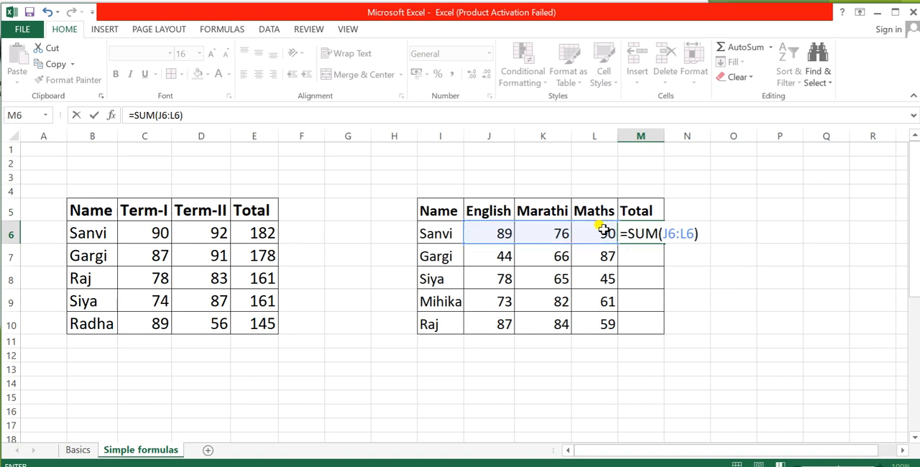
pyautogui.press('Return')
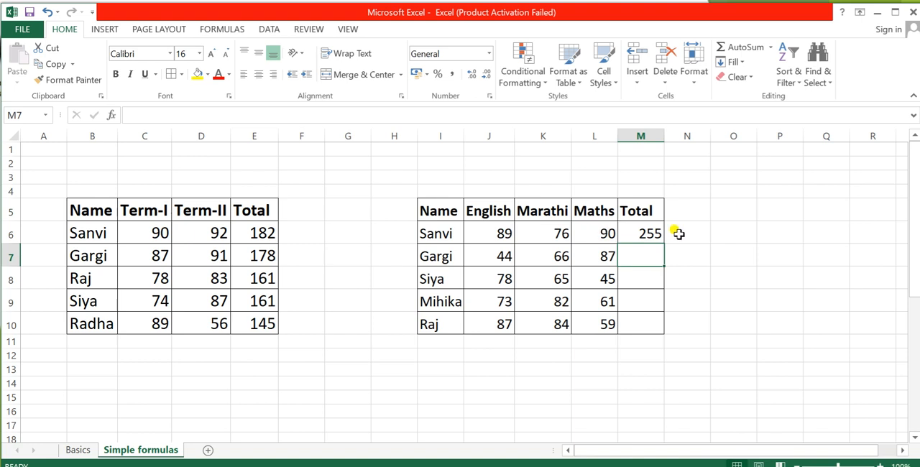
# Step: Check the formula in M6 and fill it down to M10 for the remaining students
pyautogui.click(647, 232)
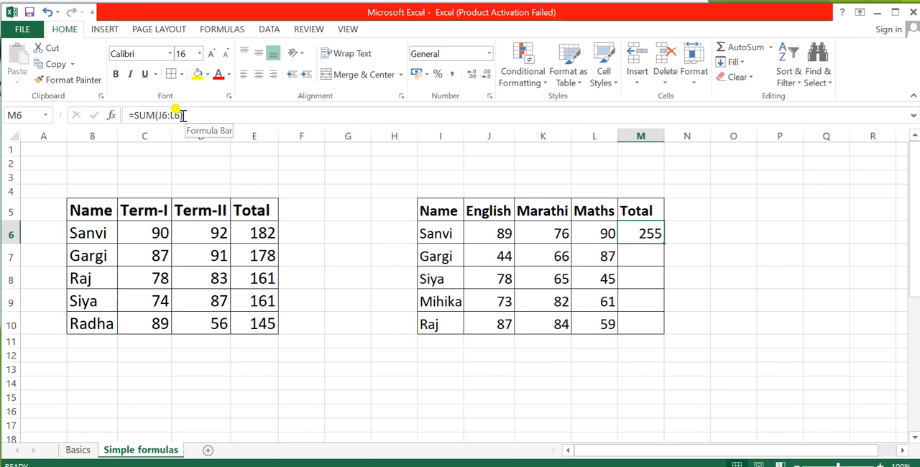
pyautogui.click(654, 259)
pyautogui.click(654, 233)
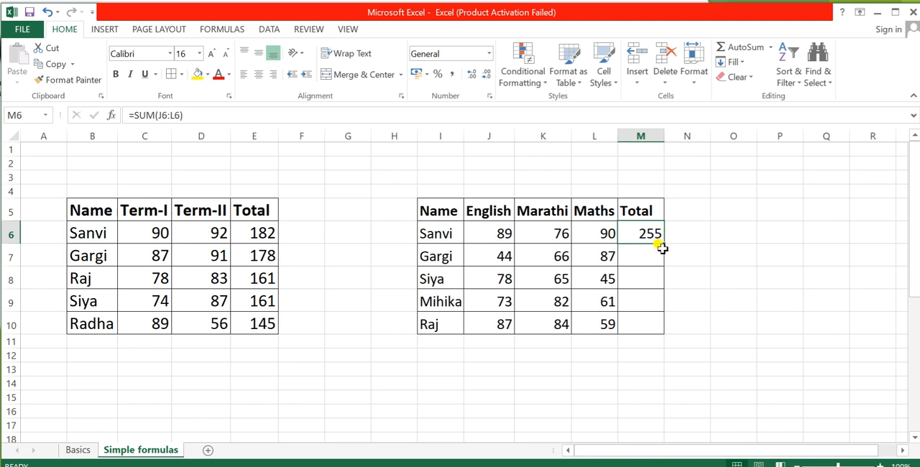
pyautogui.moveTo(661, 248); pyautogui.dragTo(659, 328)
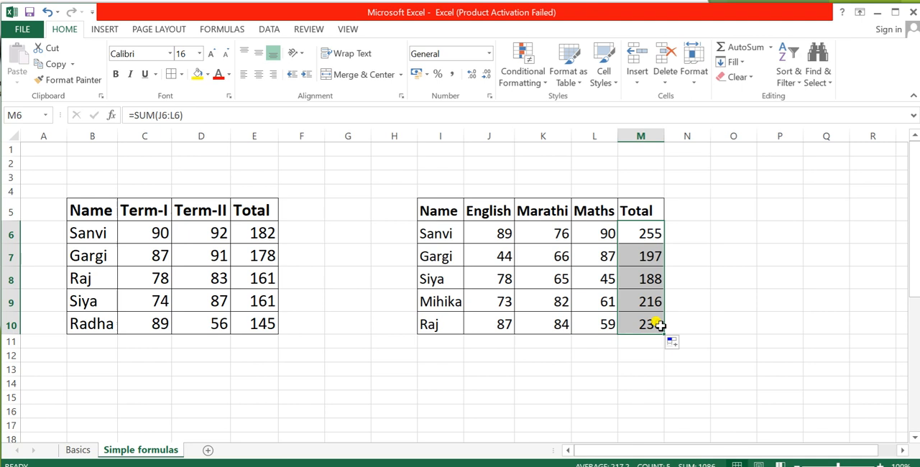
pyautogui.click(735, 302)
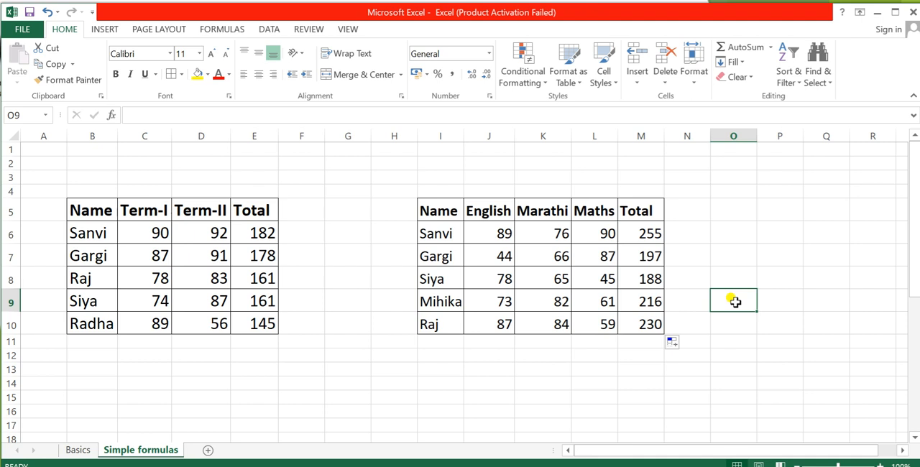